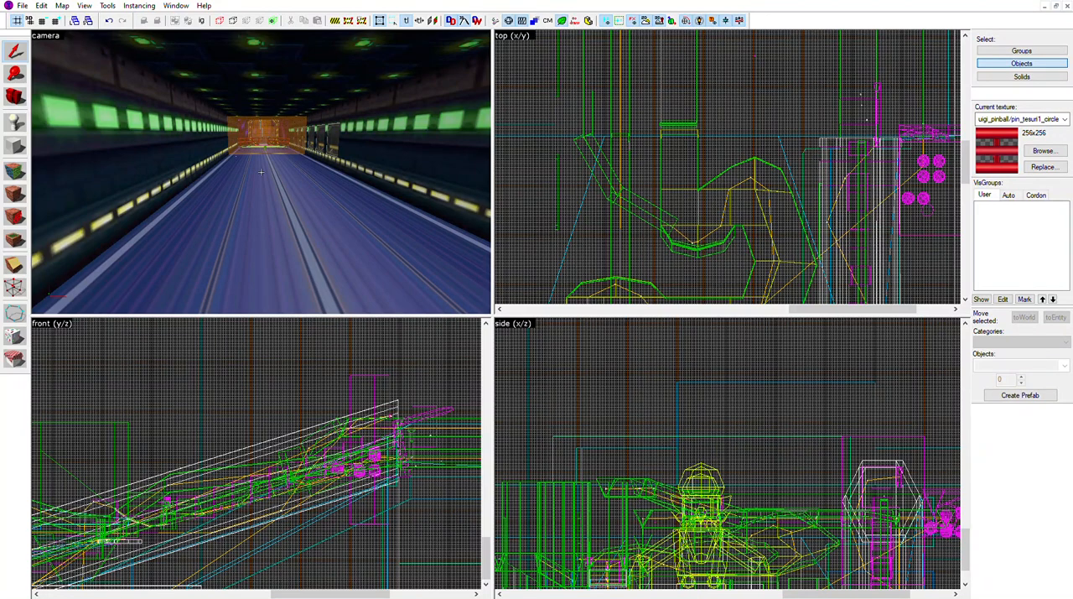
# Fly through the blue-floored launch tunnel in the 3D view and examine its lights, curve and orange trigger volumes
pyautogui.press('s')
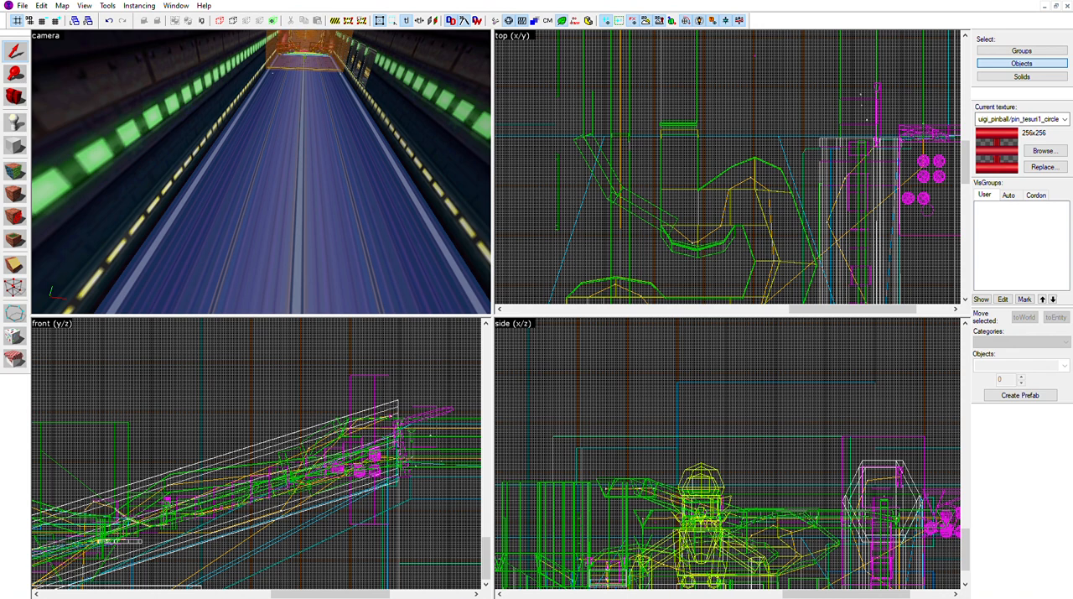
pyautogui.press('z')
pyautogui.press('w')
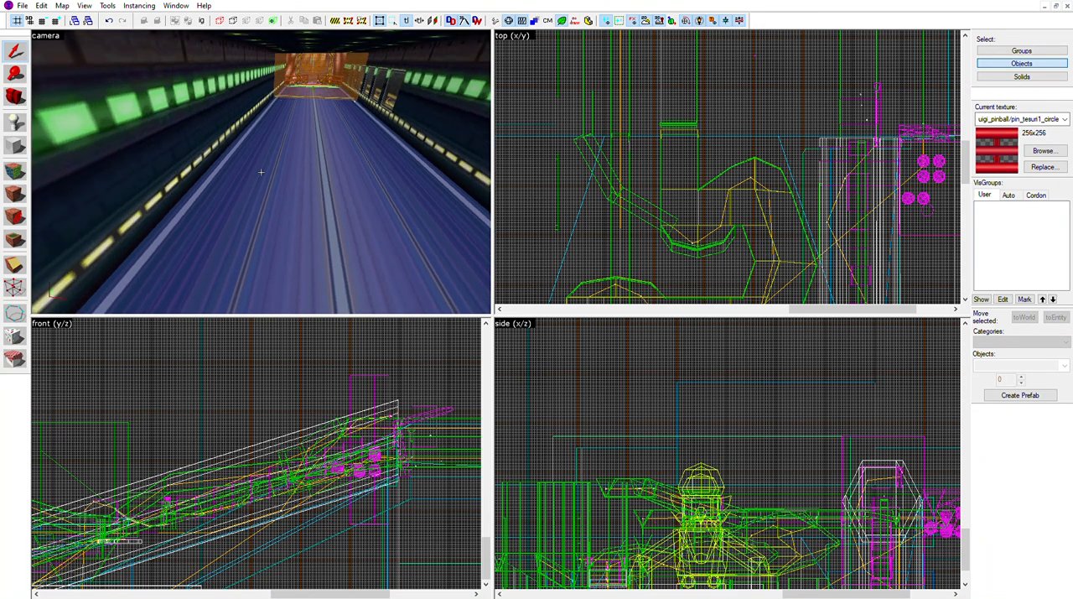
pyautogui.press('w')
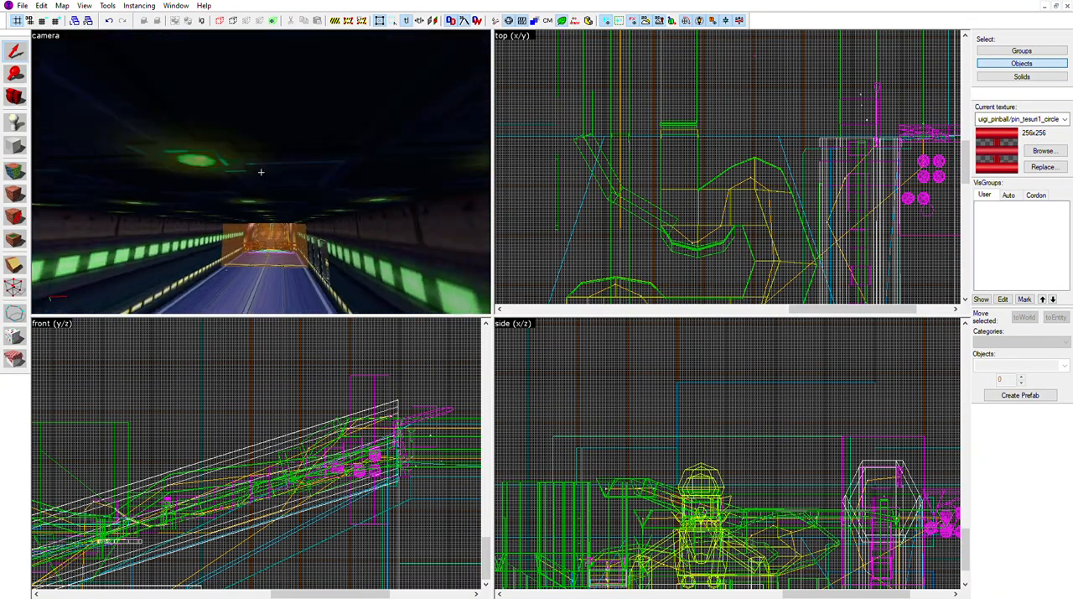
pyautogui.press('w')
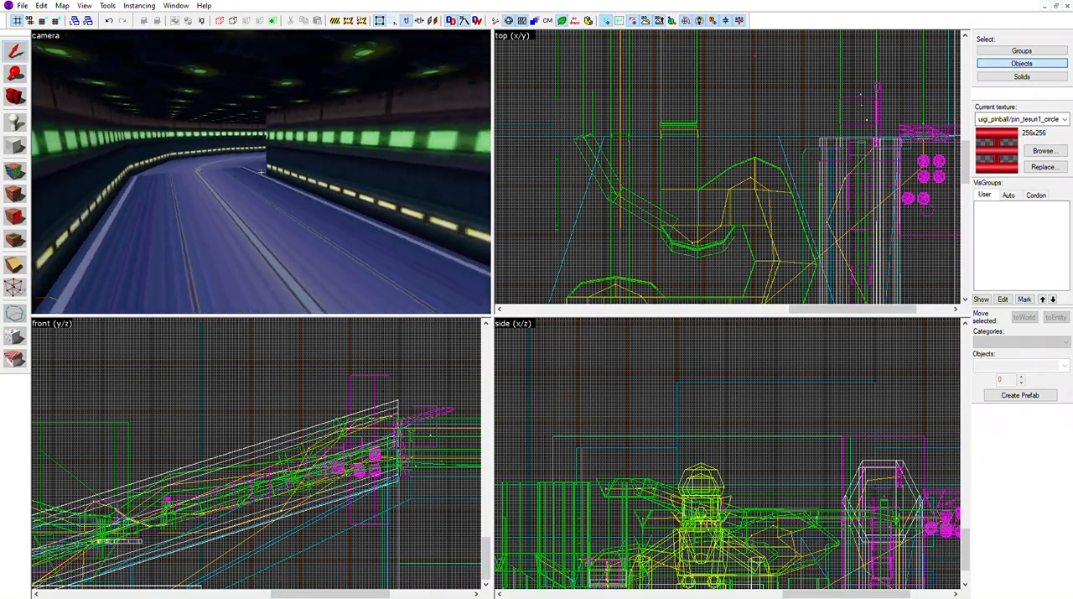
pyautogui.press('w')
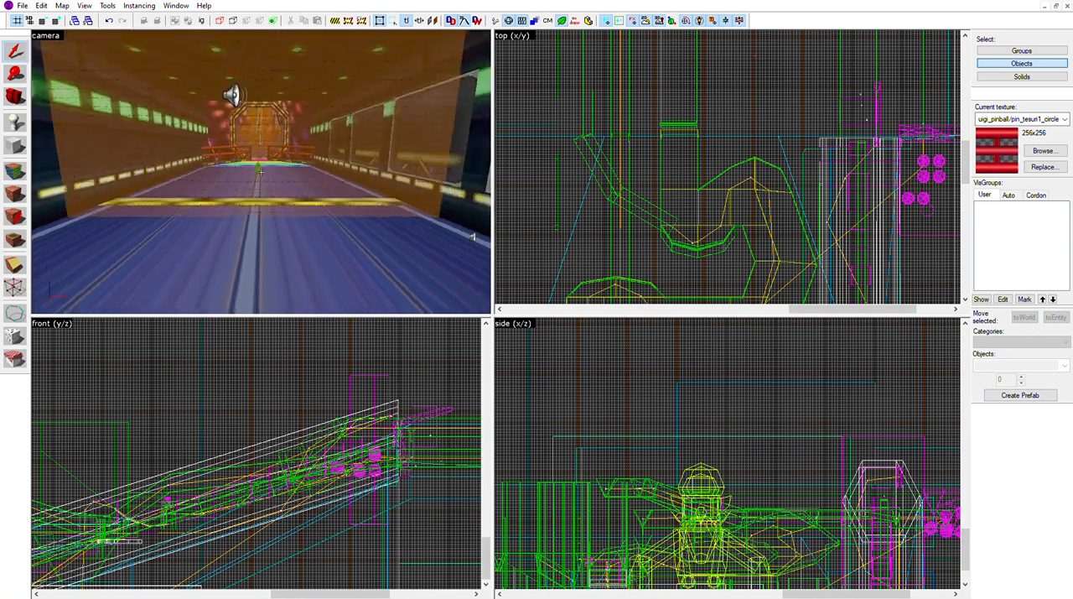
pyautogui.press('z')
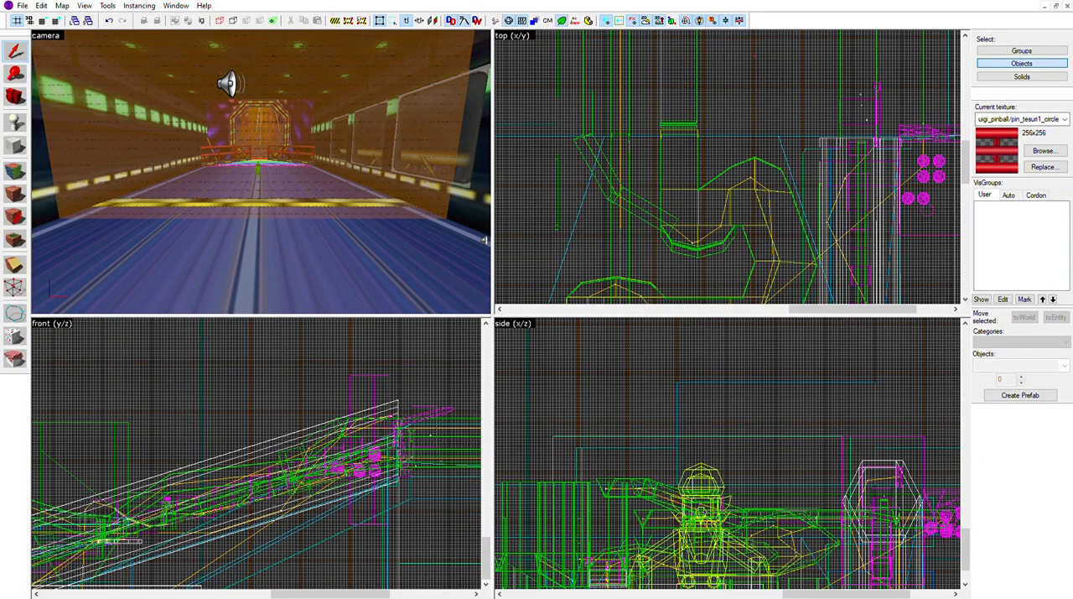
pyautogui.press('w')
pyautogui.press('s')
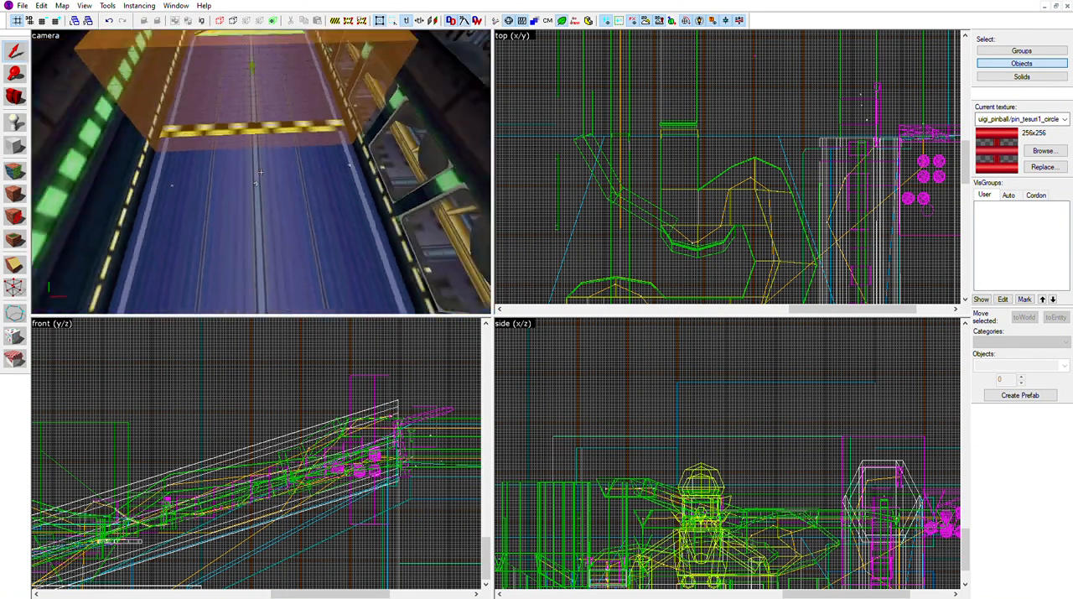
# Inspect the pinball table from outside, following its outer wall up to the grey track with rainbow panels
pyautogui.press('s')
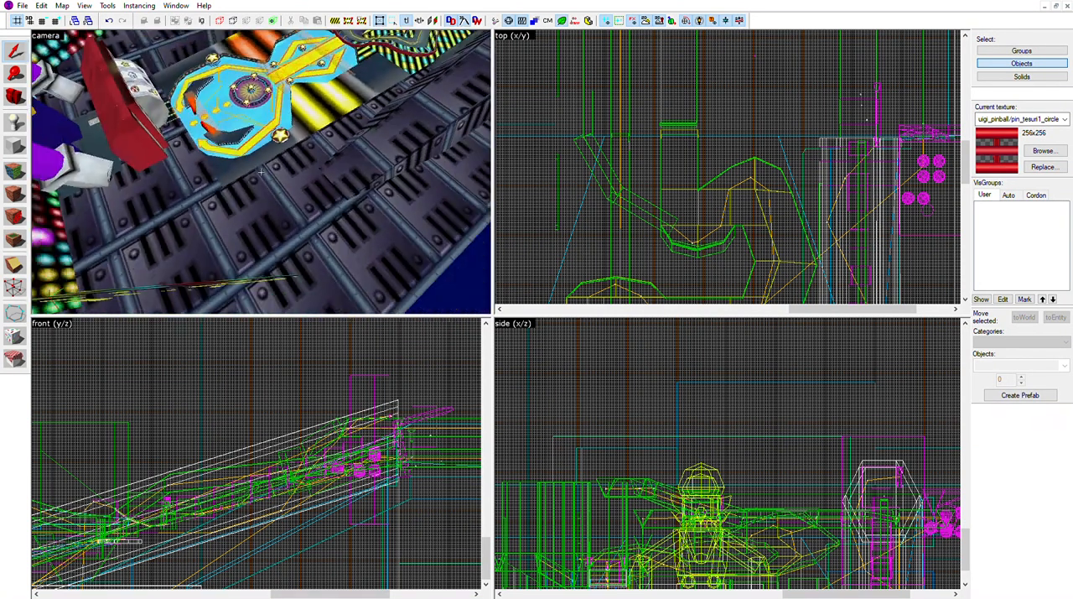
pyautogui.press('s')
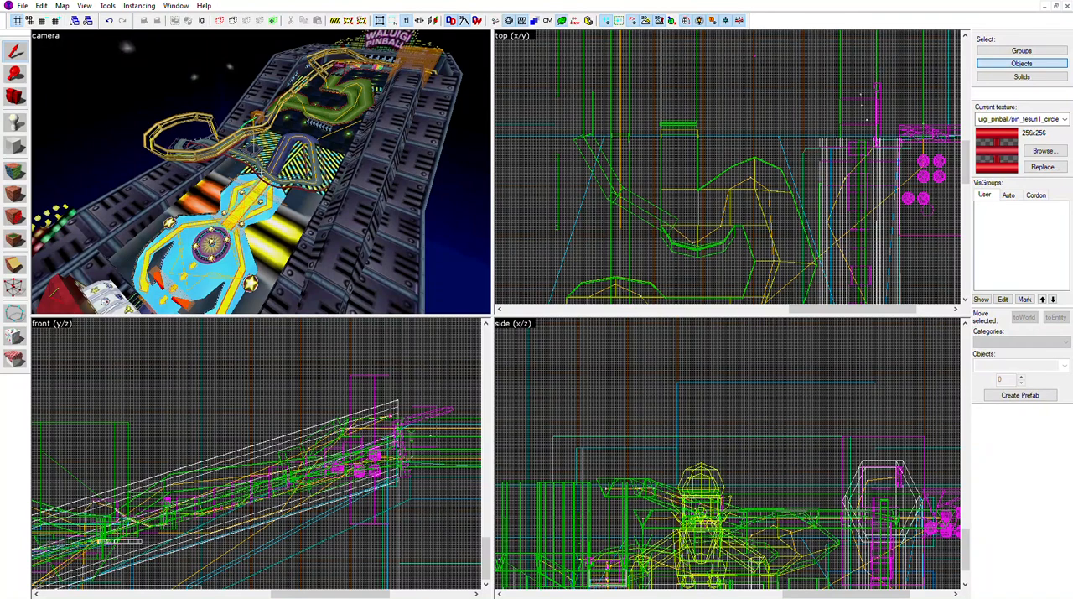
pyautogui.press('s')
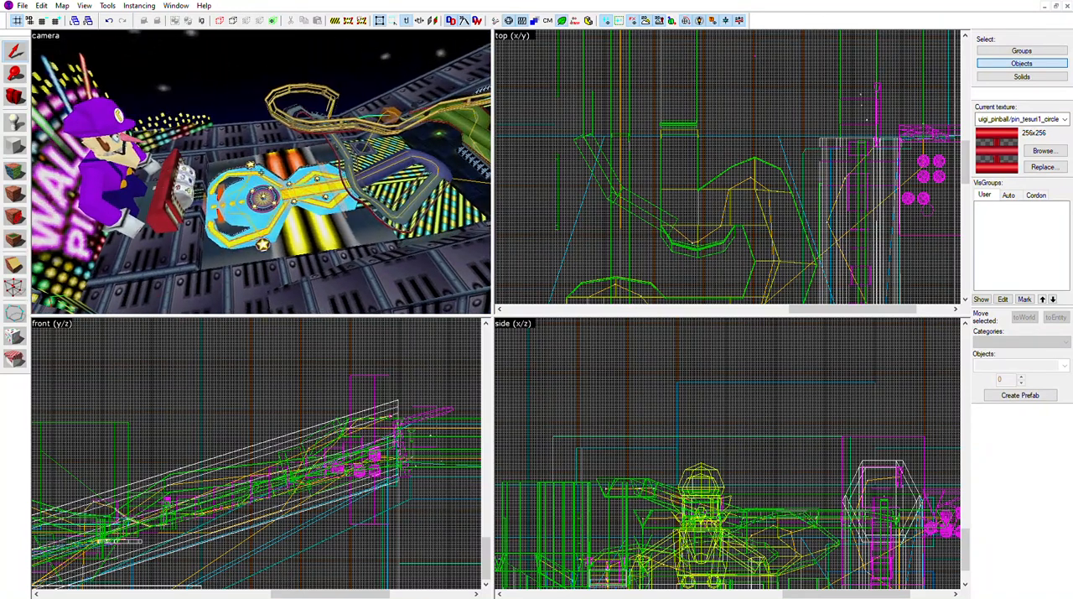
pyautogui.press('d')
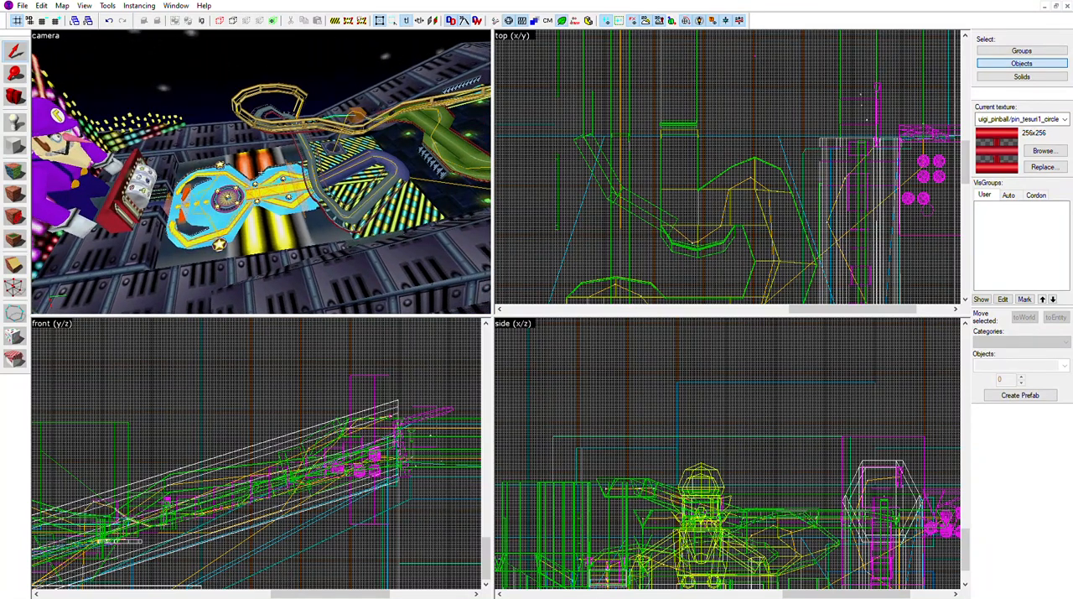
pyautogui.press('d')
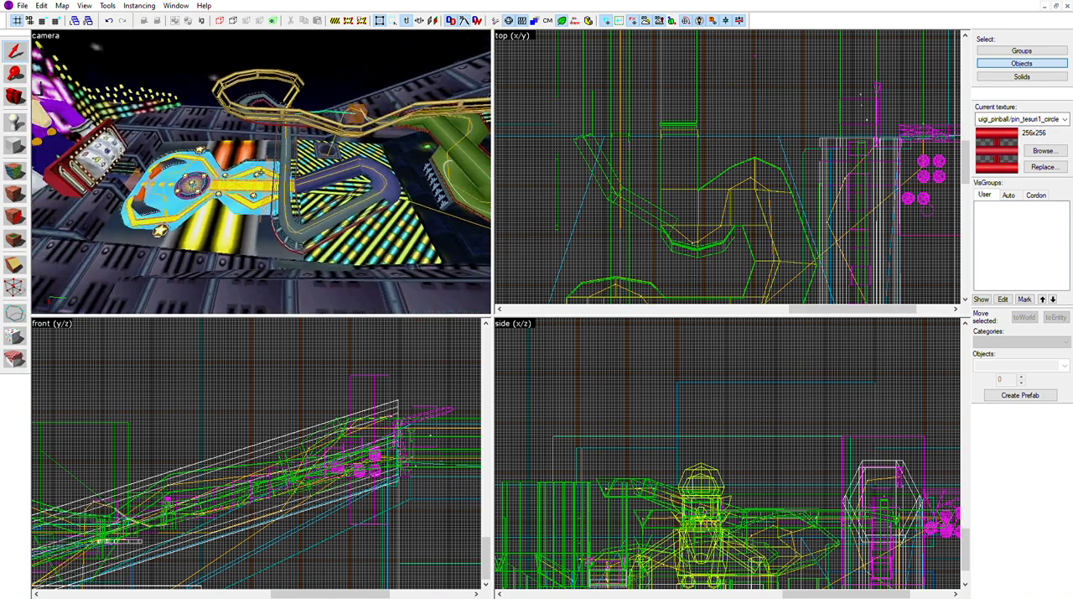
pyautogui.press('w')
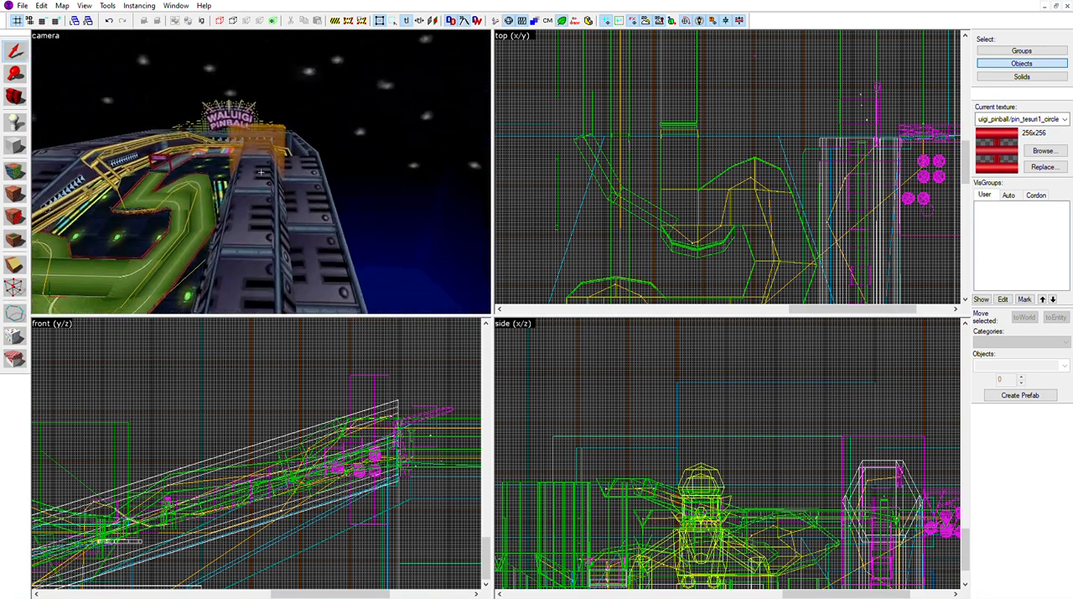
pyautogui.press('w')
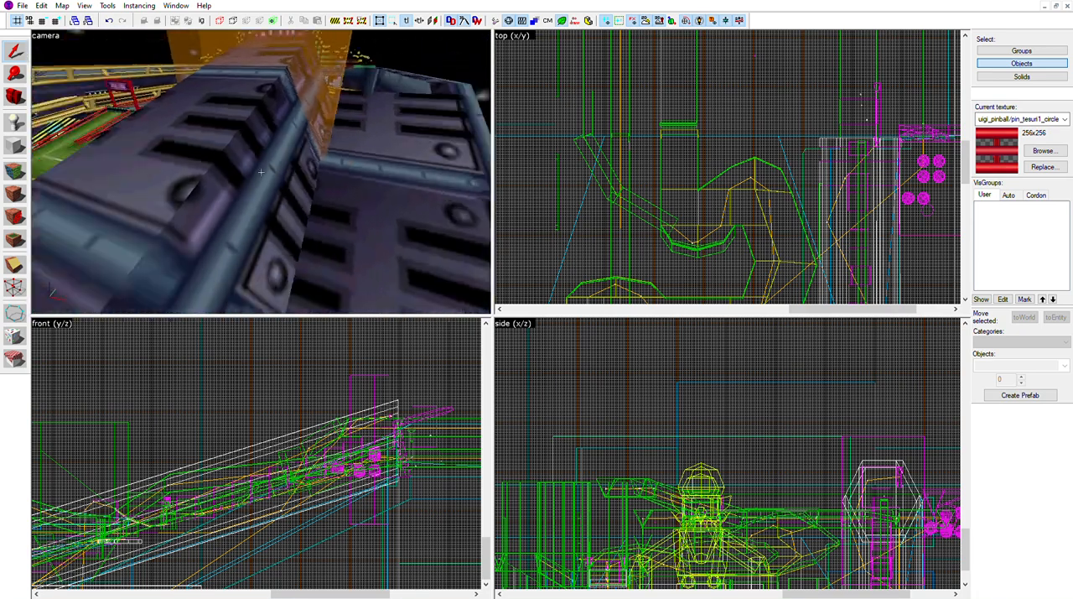
pyautogui.press('d')
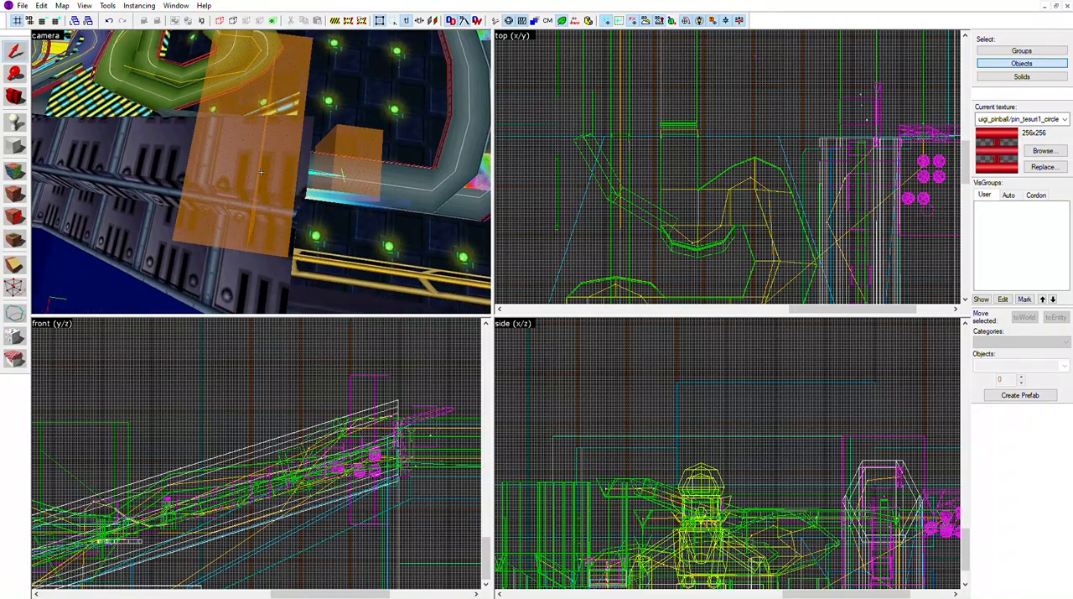
pyautogui.press('d')
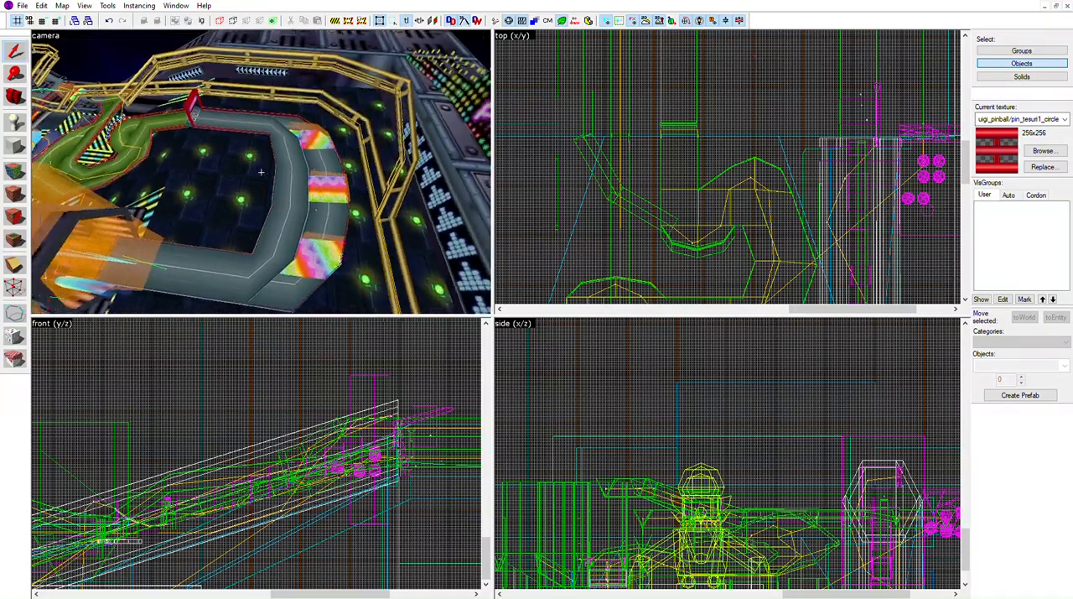
pyautogui.press('w')
pyautogui.press('s')
pyautogui.press('a')
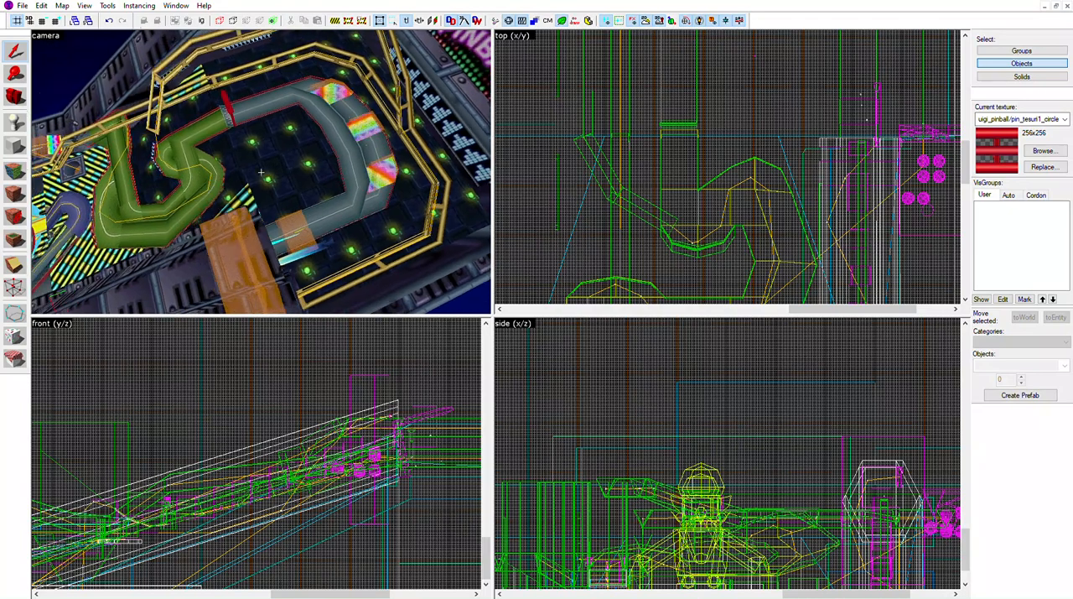
pyautogui.press('a')
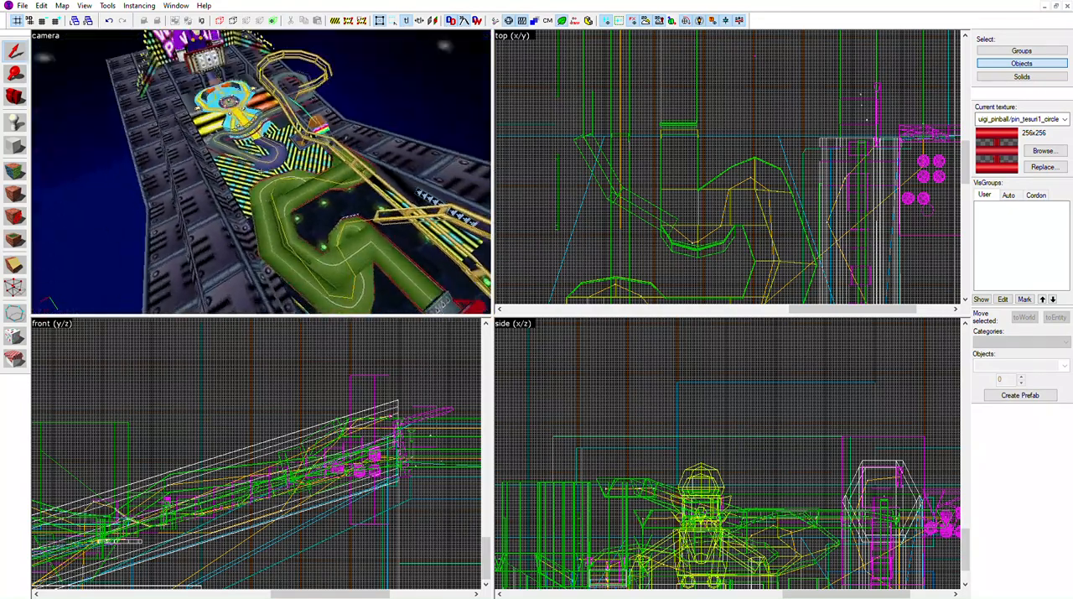
# Examine the green winding track, striped middle section and yellow rail loop of the pinball table from above
pyautogui.press('w')
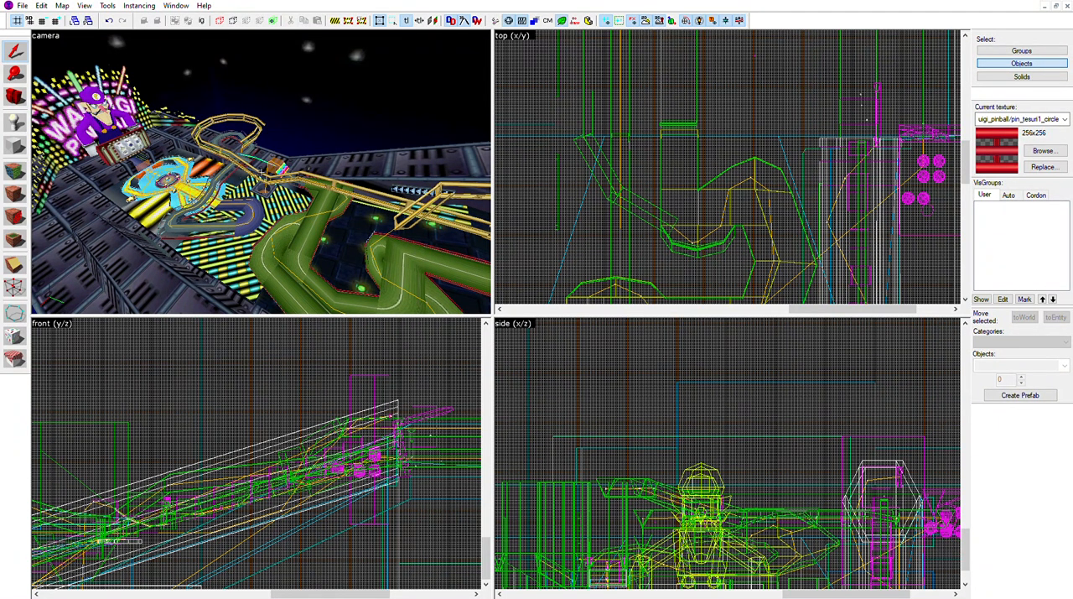
pyautogui.press('w')
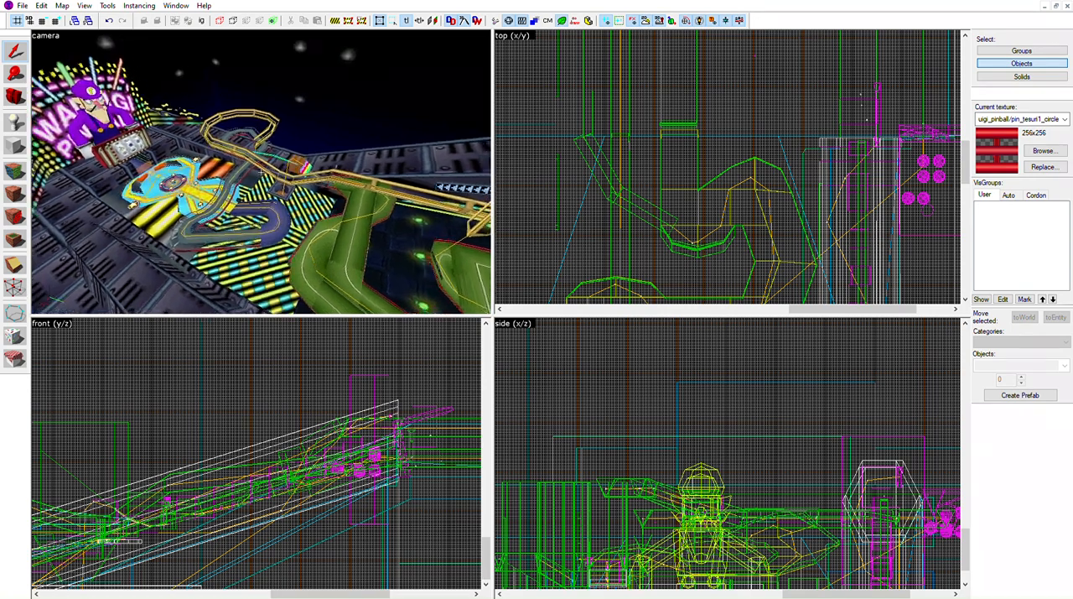
pyautogui.press('s')
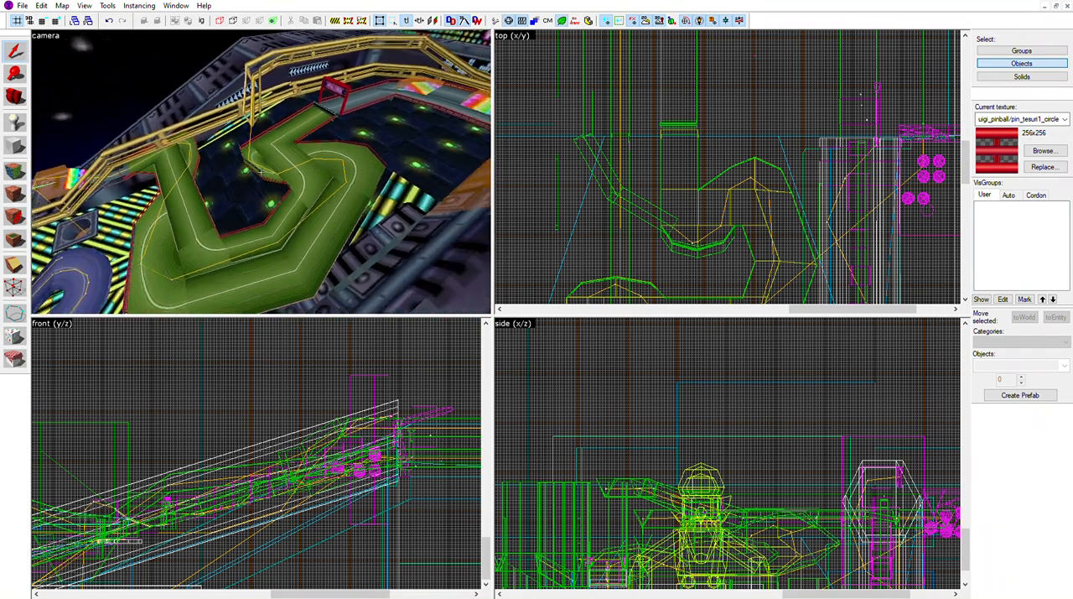
pyautogui.press('w')
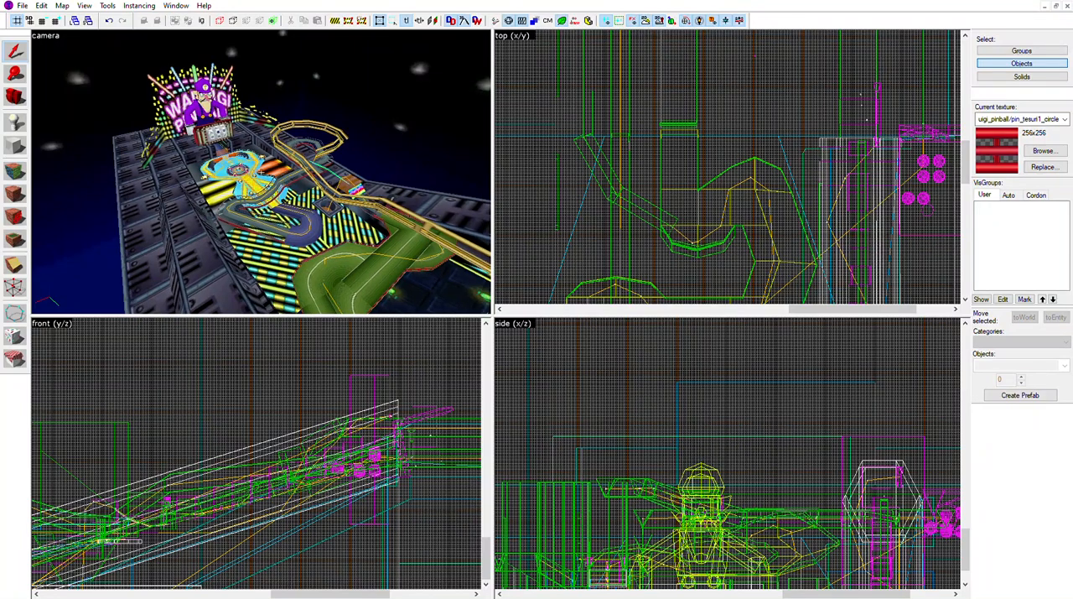
pyautogui.press('w')
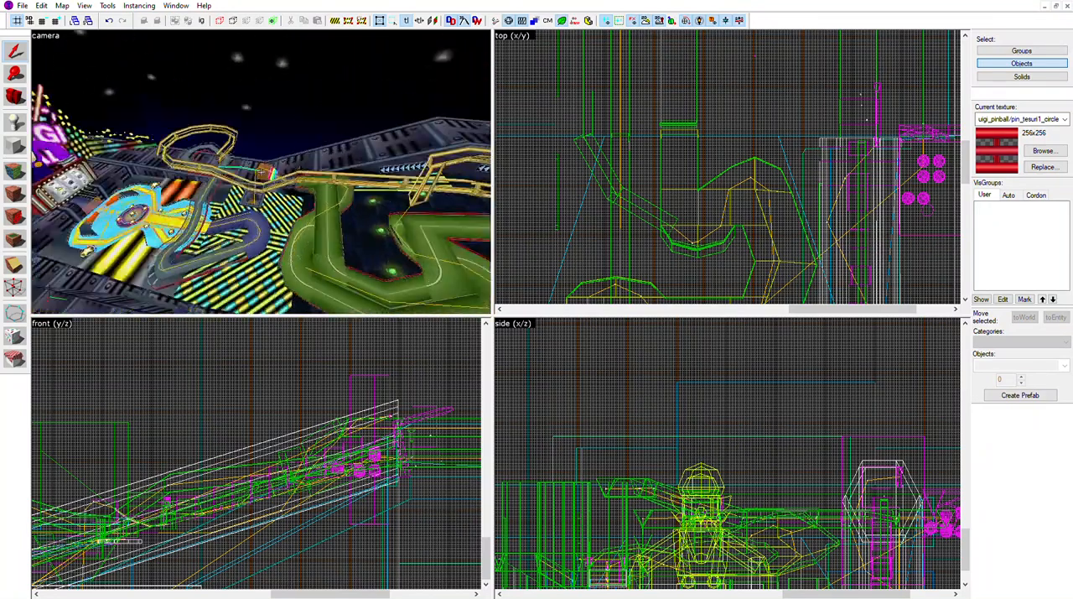
pyautogui.press('s')
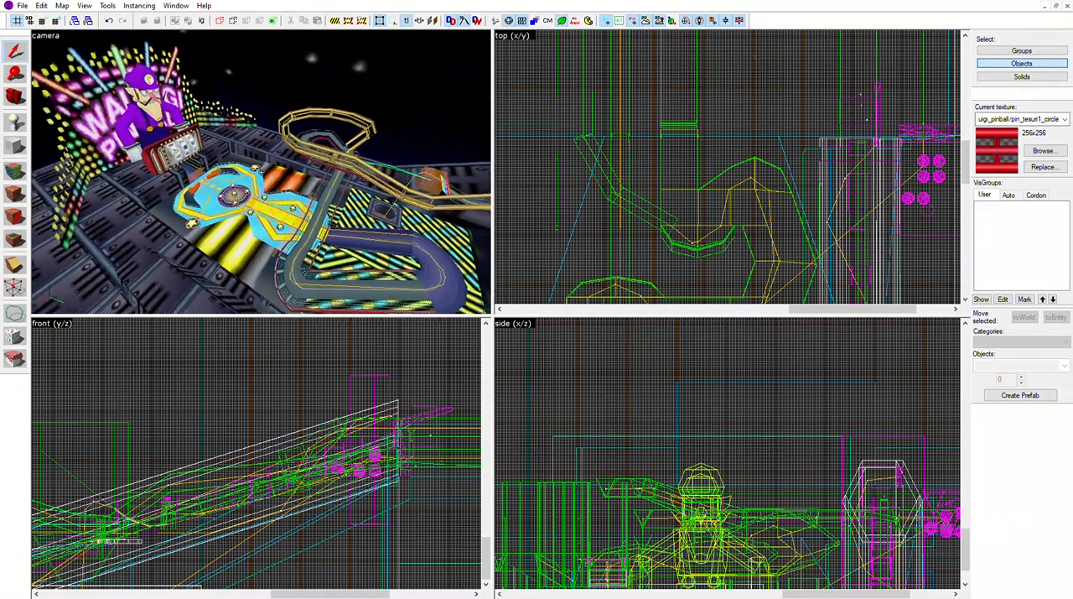
pyautogui.press('d')
pyautogui.press('w')
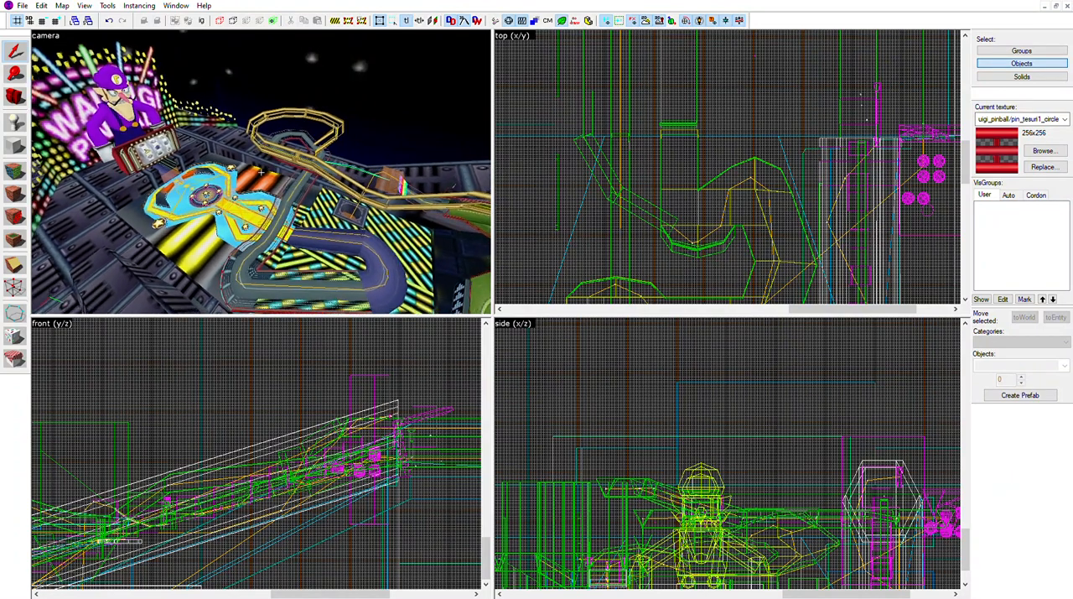
pyautogui.press('s')
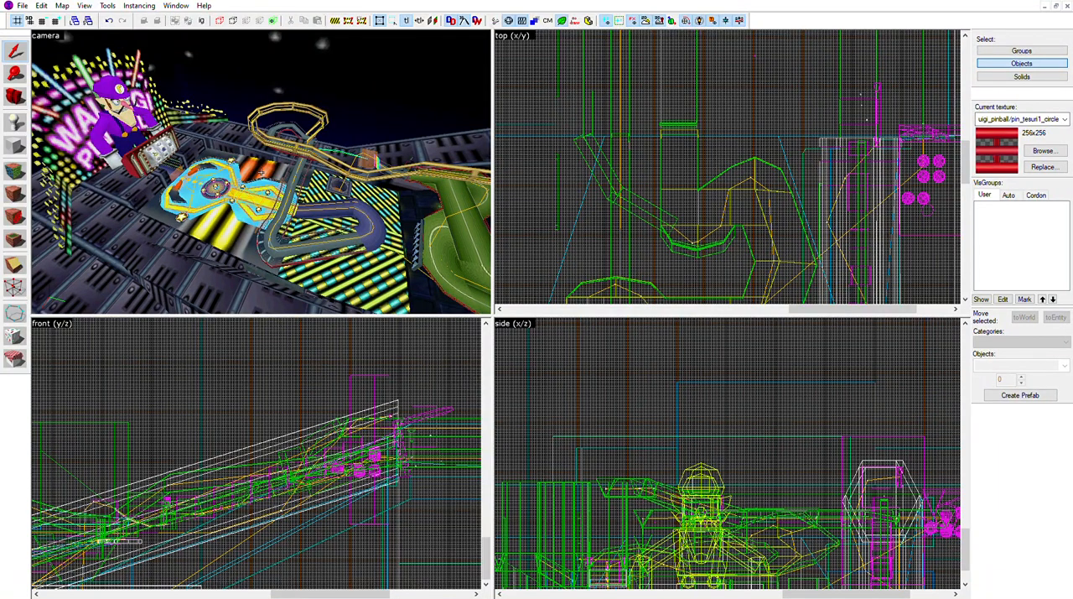
pyautogui.press('d')
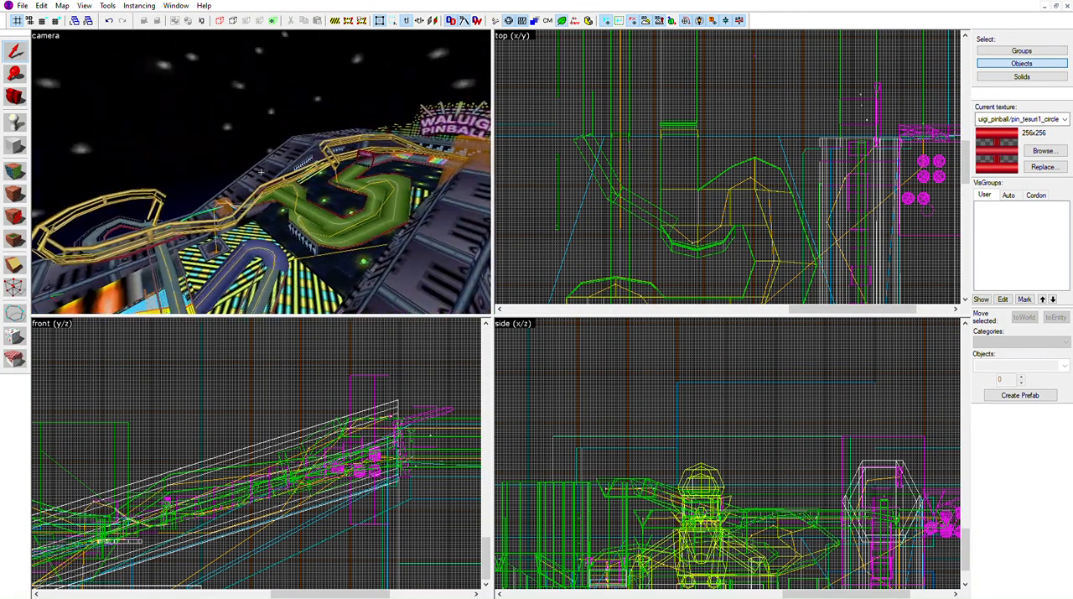
# Examine the Waluigi figure with its slot machine and the blue flipper playfield up close and from afar
pyautogui.press('w')
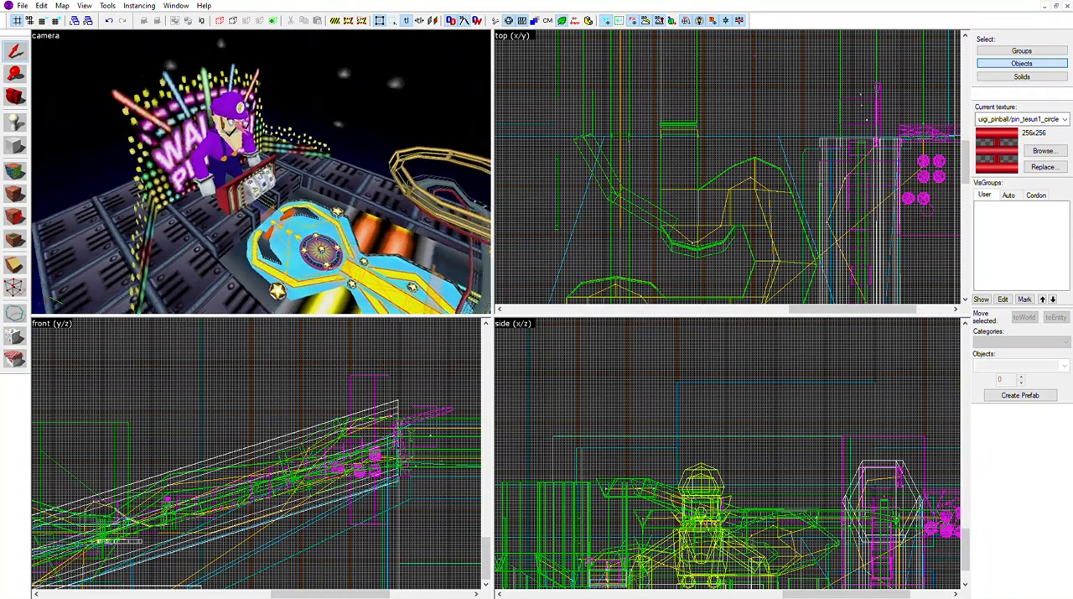
pyautogui.press('w')
pyautogui.press('d')
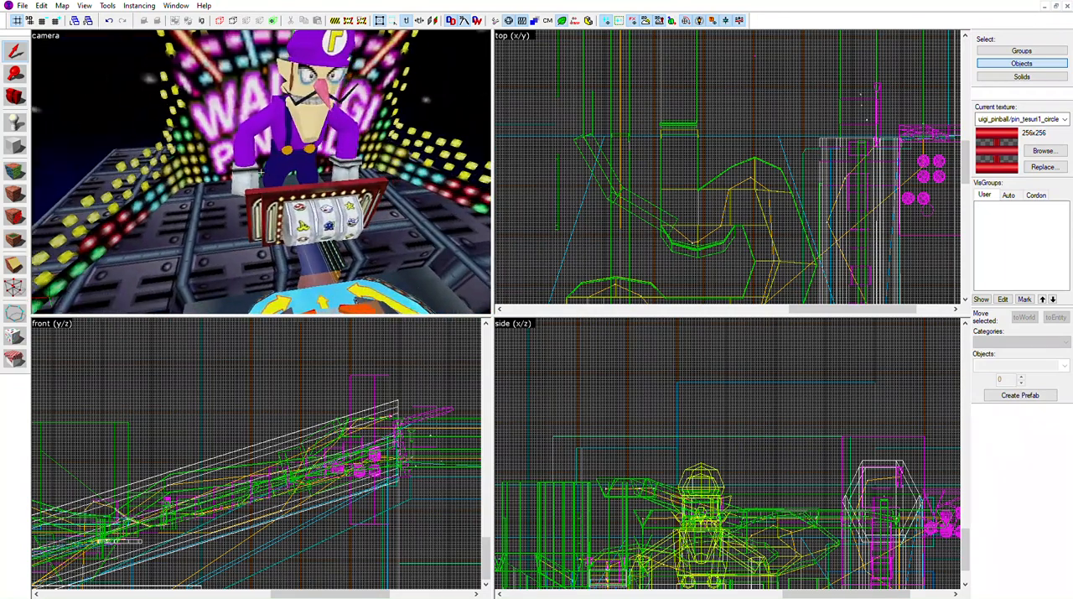
pyautogui.press('a')
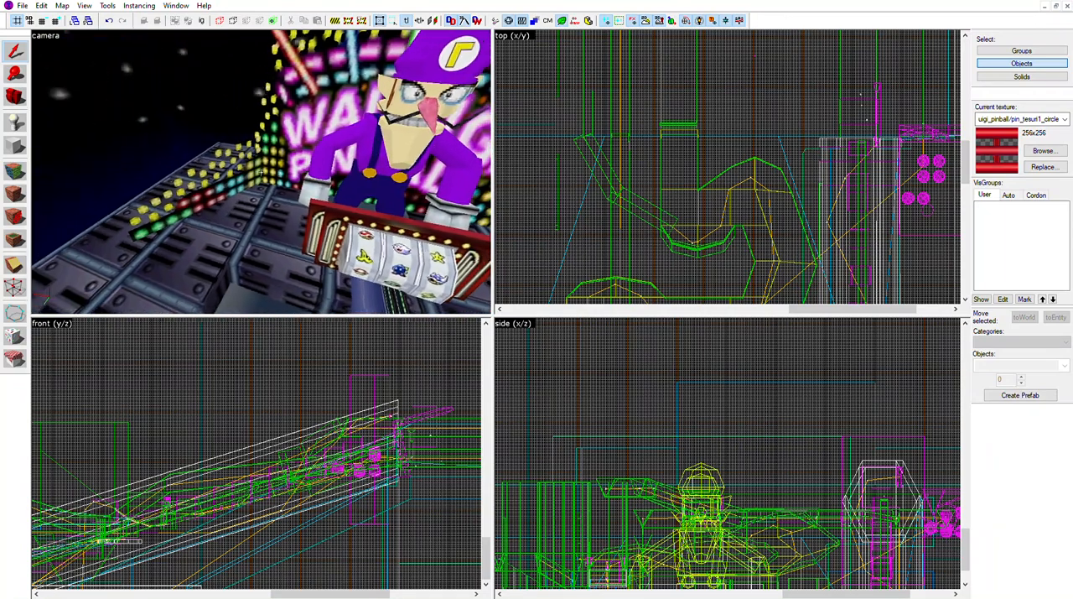
pyautogui.press('s')
pyautogui.press('d')
pyautogui.press('s')
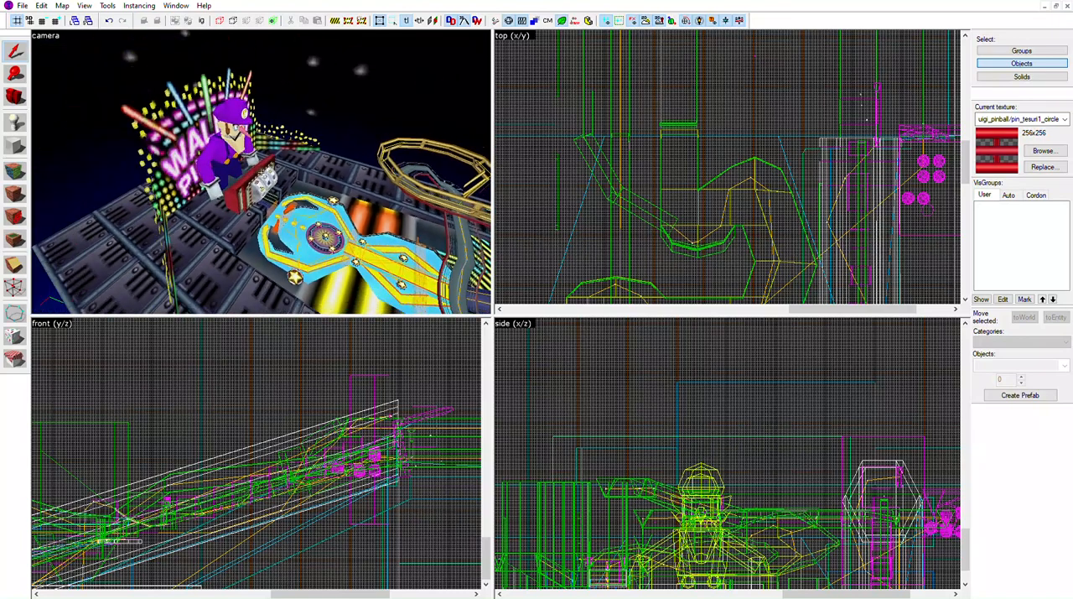
pyautogui.press('w')
pyautogui.press('a')
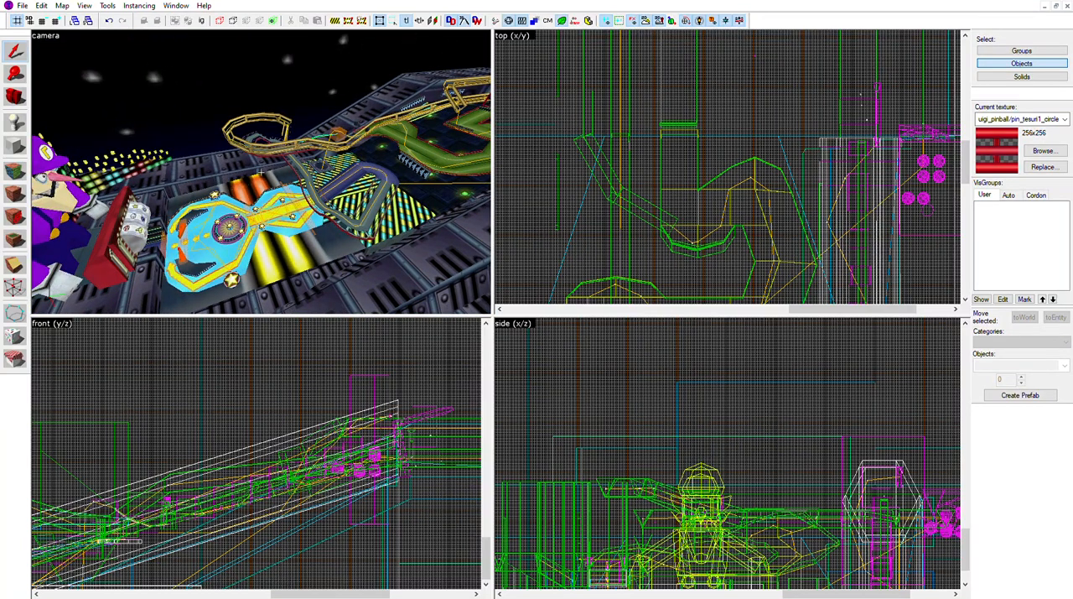
pyautogui.press('a')
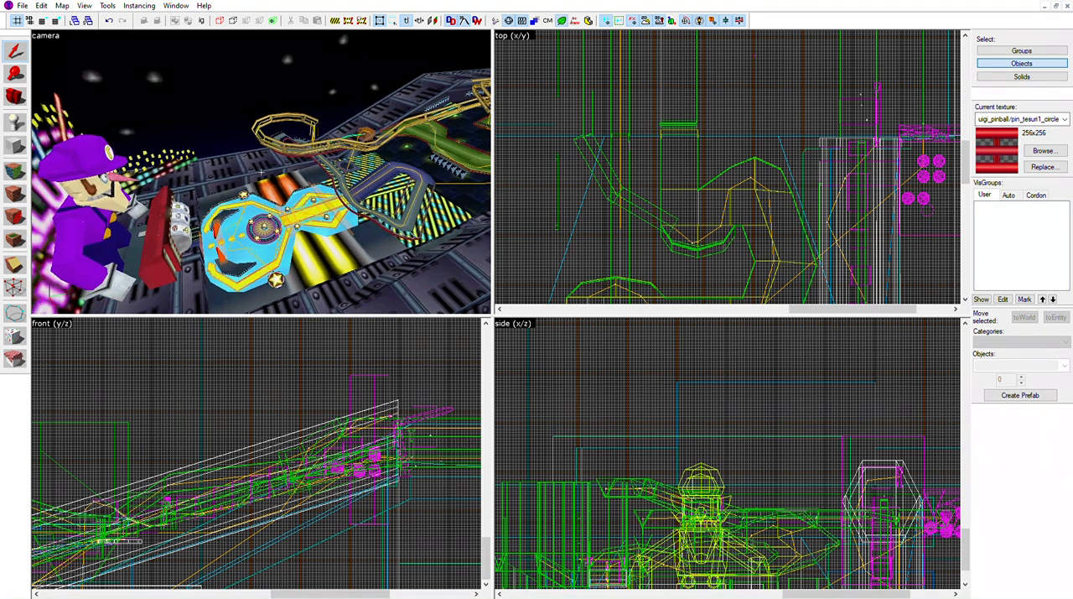
pyautogui.press('d')
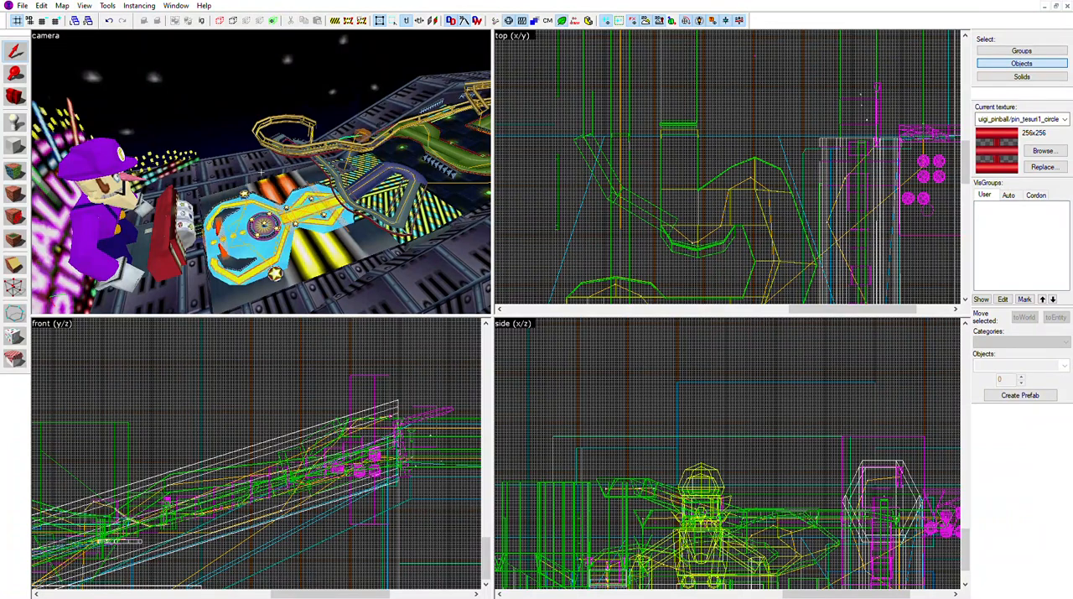
pyautogui.press('w')
pyautogui.press('s')
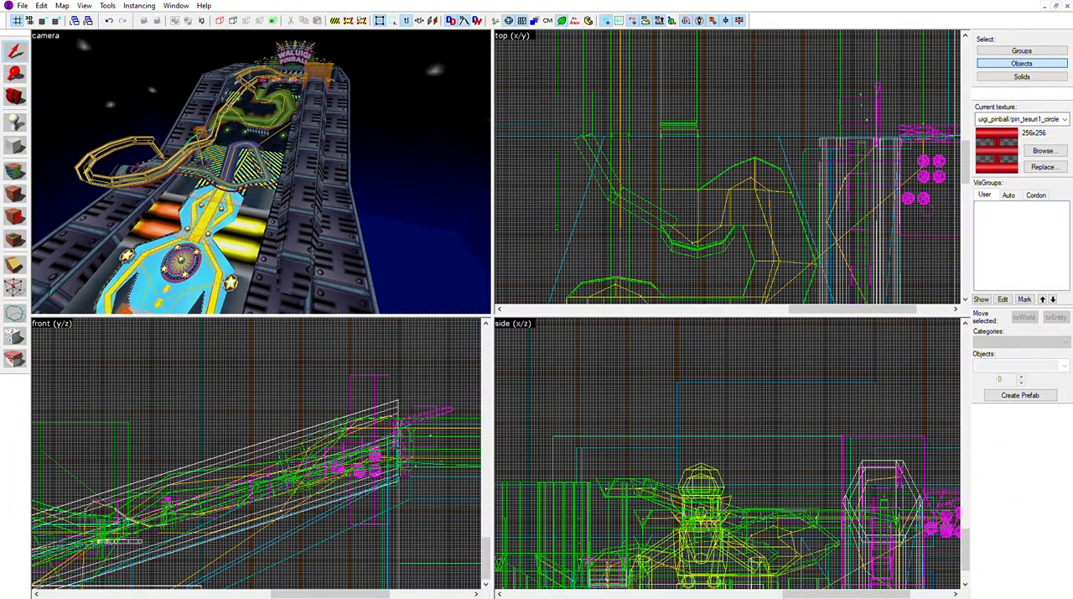
# View the pinball table from above the blue playfield and fly through its outer wall into the launch tunnel
pyautogui.press('w')
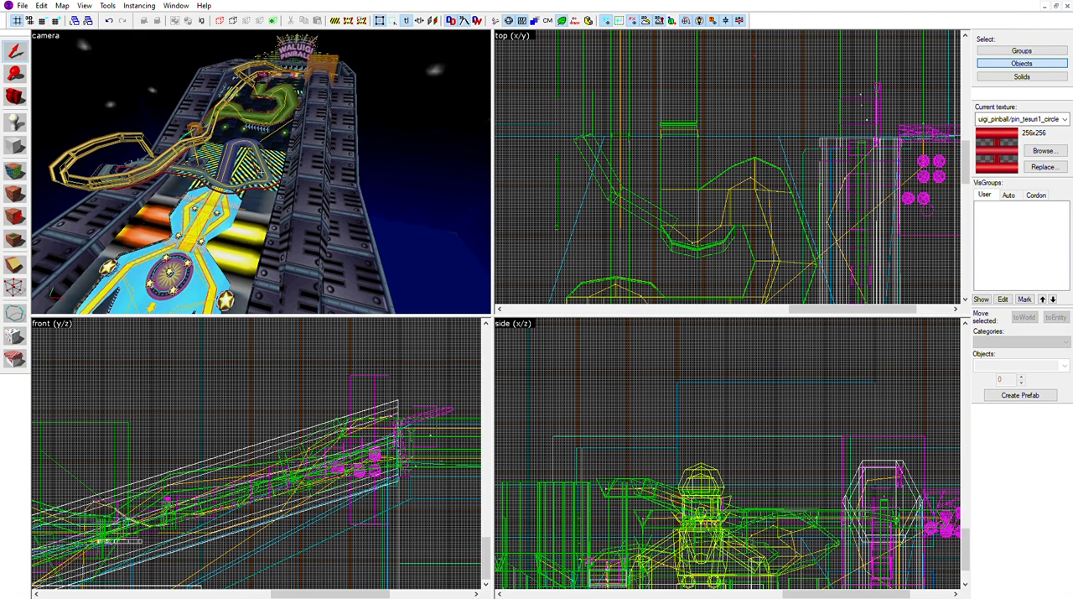
pyautogui.press('w')
pyautogui.press('w')
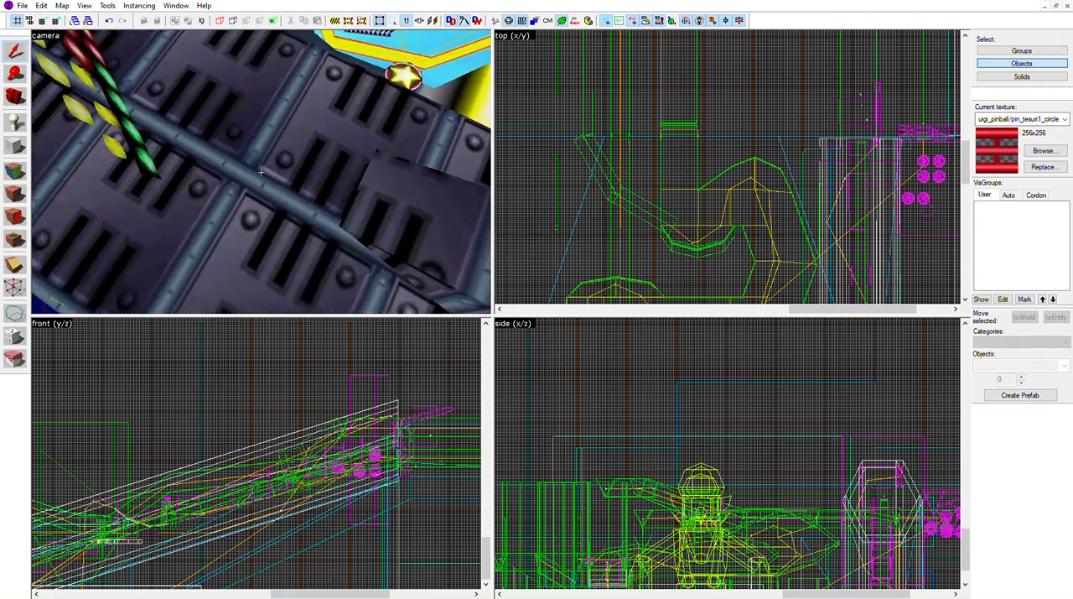
pyautogui.press('w')
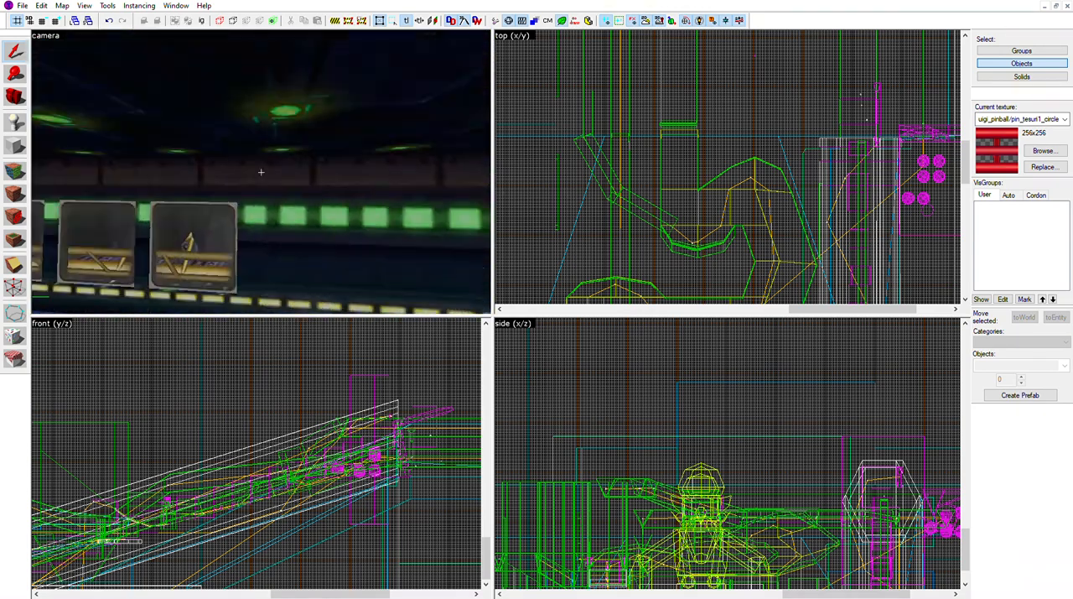
pyautogui.press('Left')
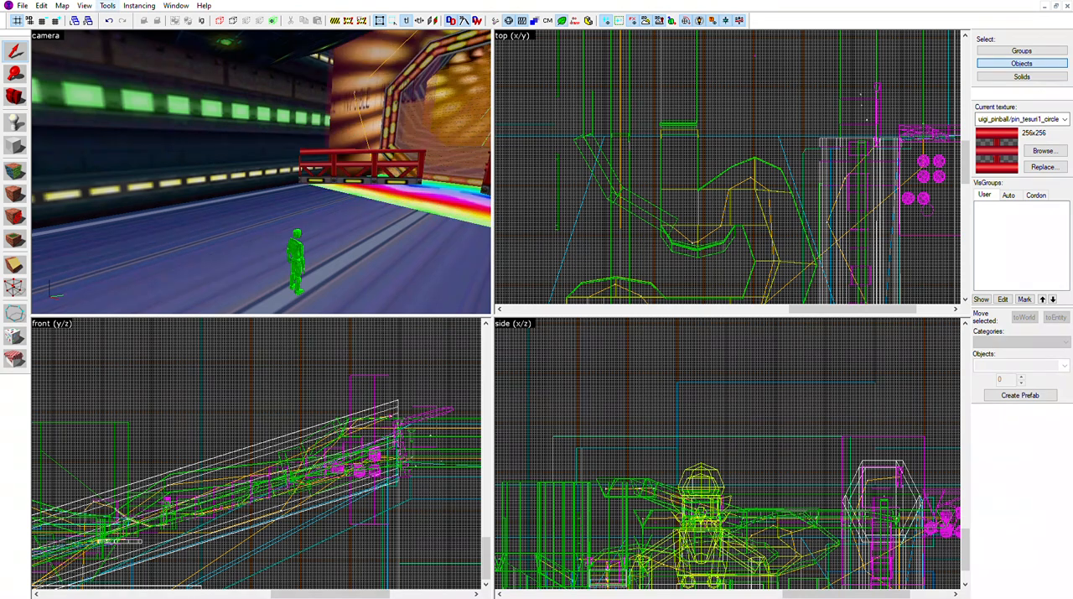
# Examine the launch tunnel's end around the green player figure, rainbow strip, red railings and octagonal gate
pyautogui.press('z')
pyautogui.press('w')
pyautogui.press('s')
pyautogui.press('s')
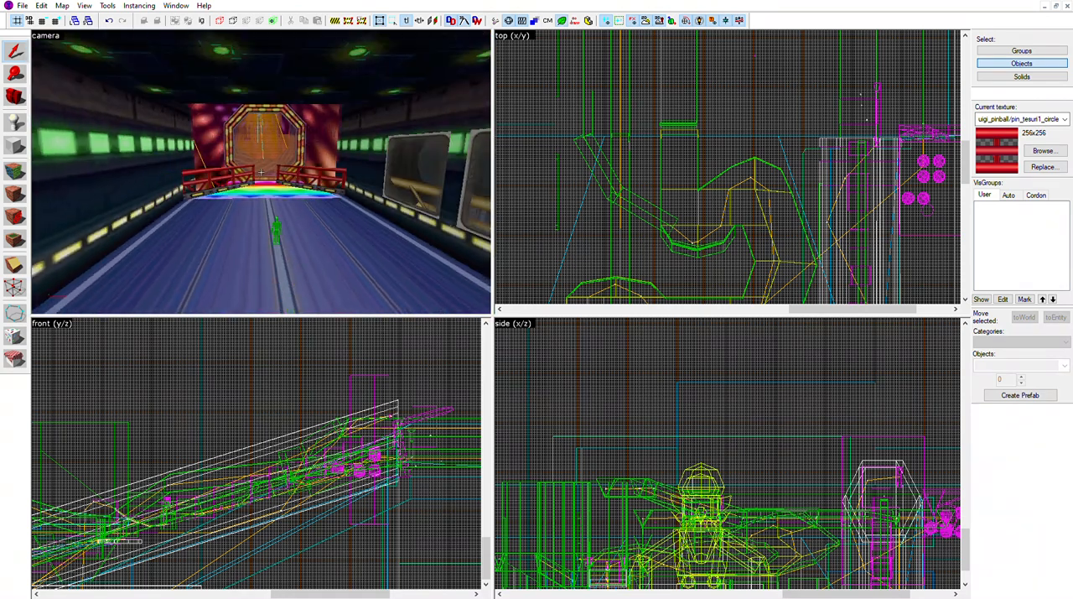
pyautogui.press('s')
pyautogui.press('w')
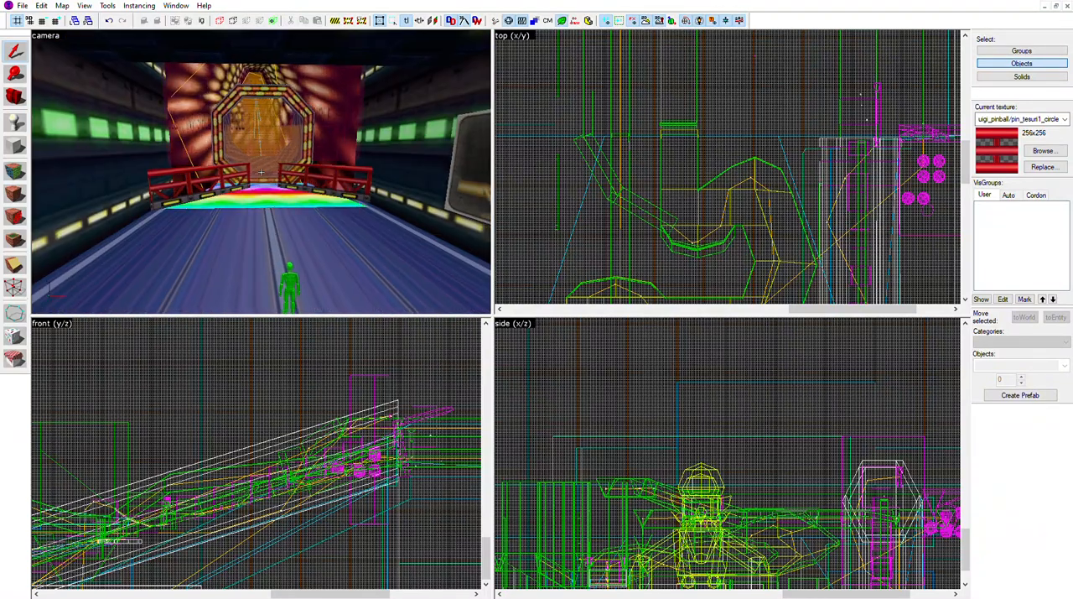
pyautogui.press('w')
pyautogui.press('s')
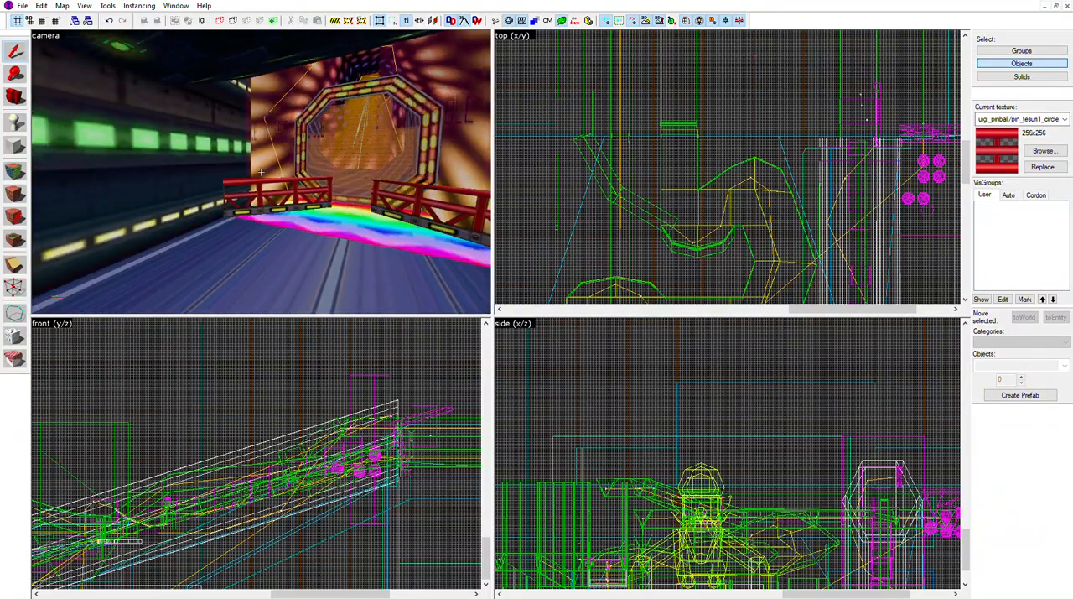
pyautogui.press('s')
pyautogui.press('s')
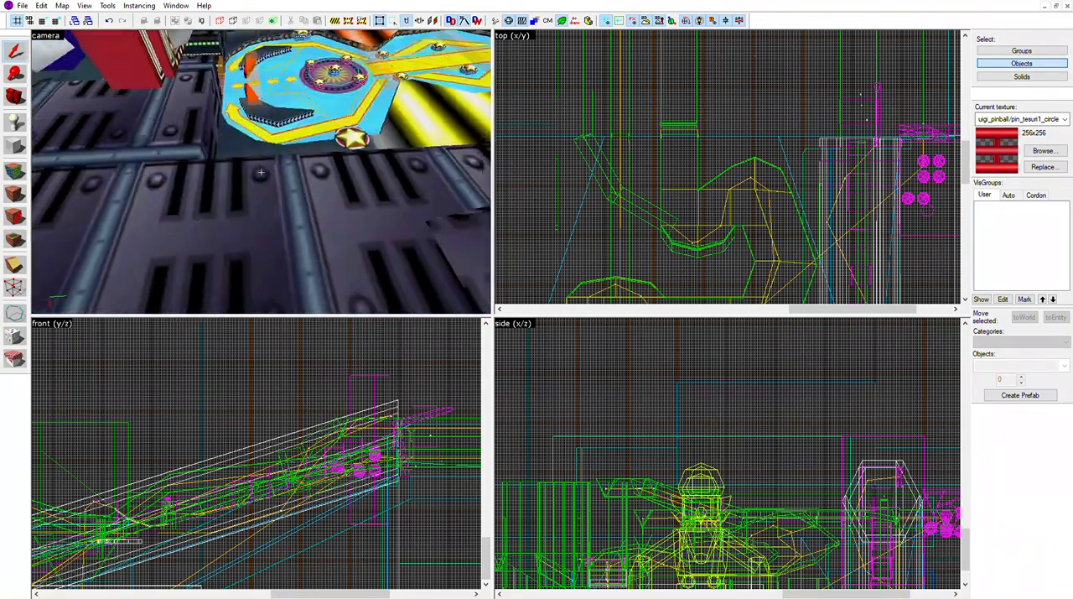
# Inspect the riveted outer wall beside the blue flipper playfield and return through it into the launch tunnel
pyautogui.press('s')
pyautogui.press('a')
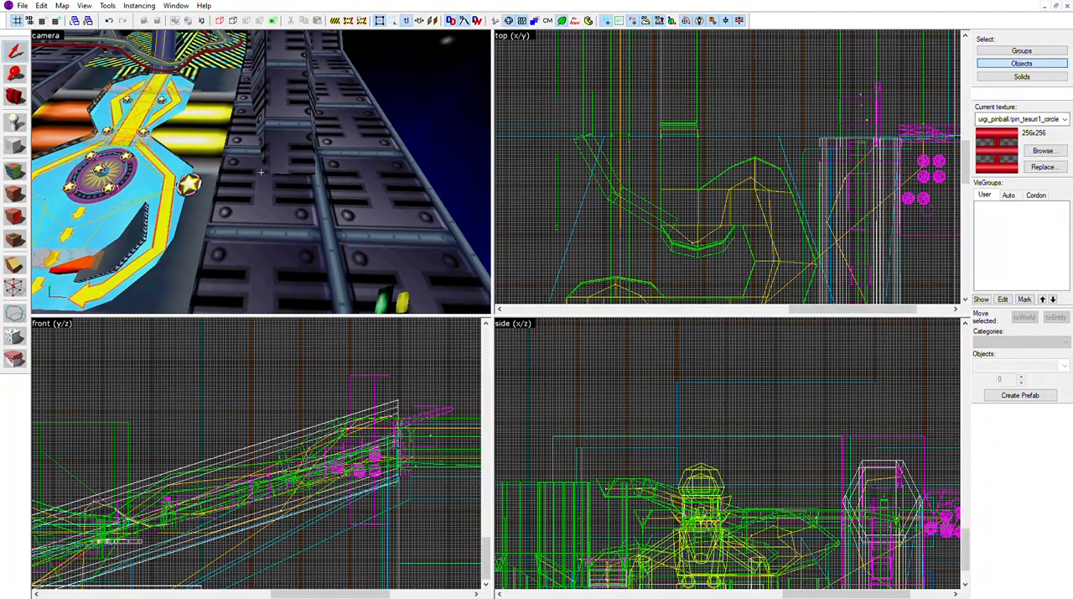
pyautogui.press('w')
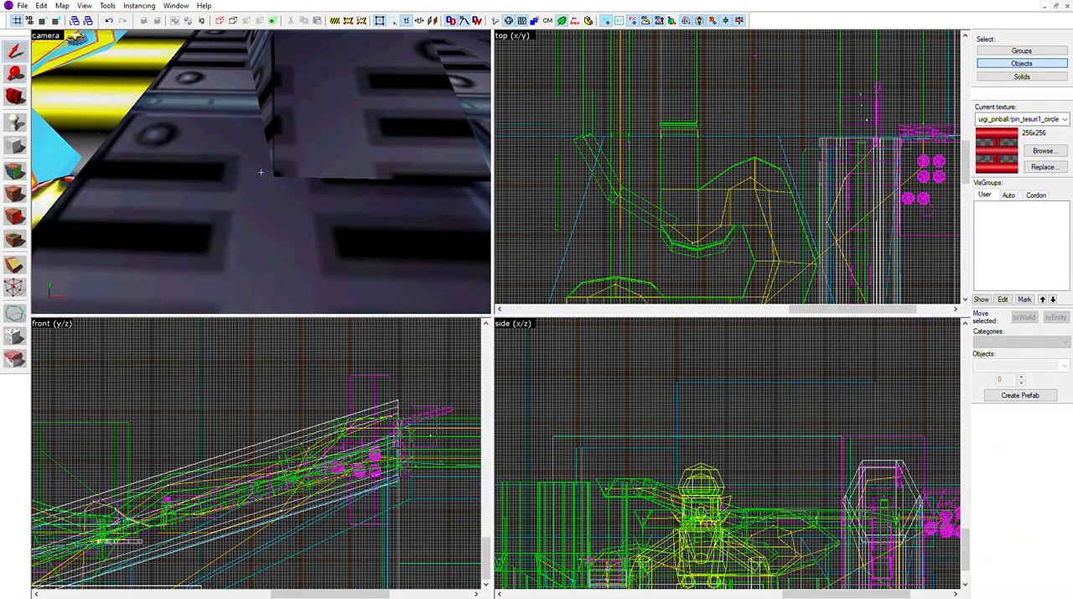
pyautogui.press('w')
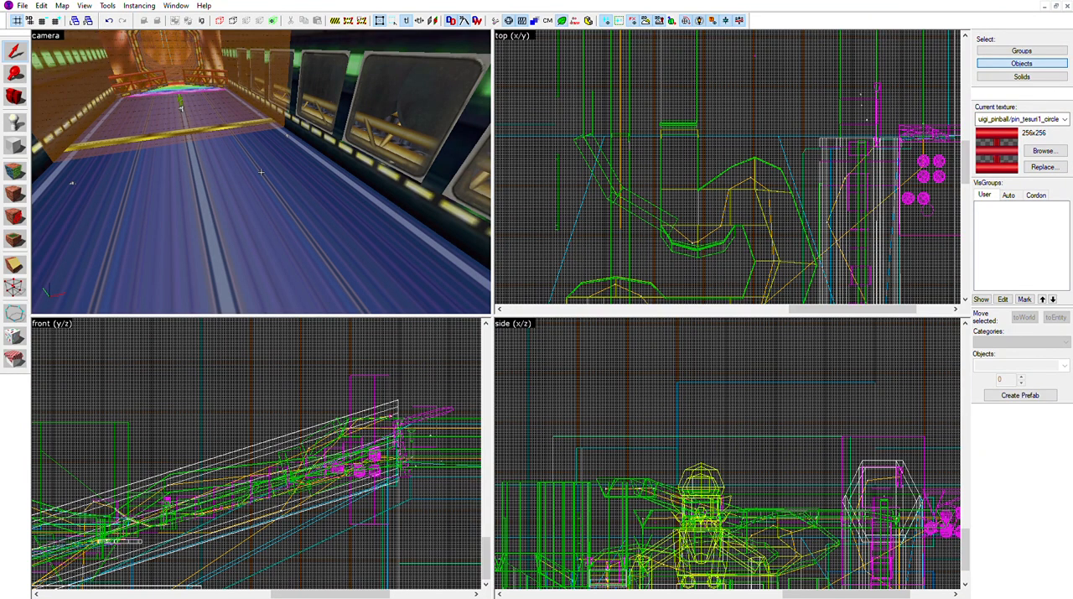
# Examine the orange trigger volumes along the blue-floored launch tunnel, up to the rainbow strip at the octagonal gate
pyautogui.press('w')
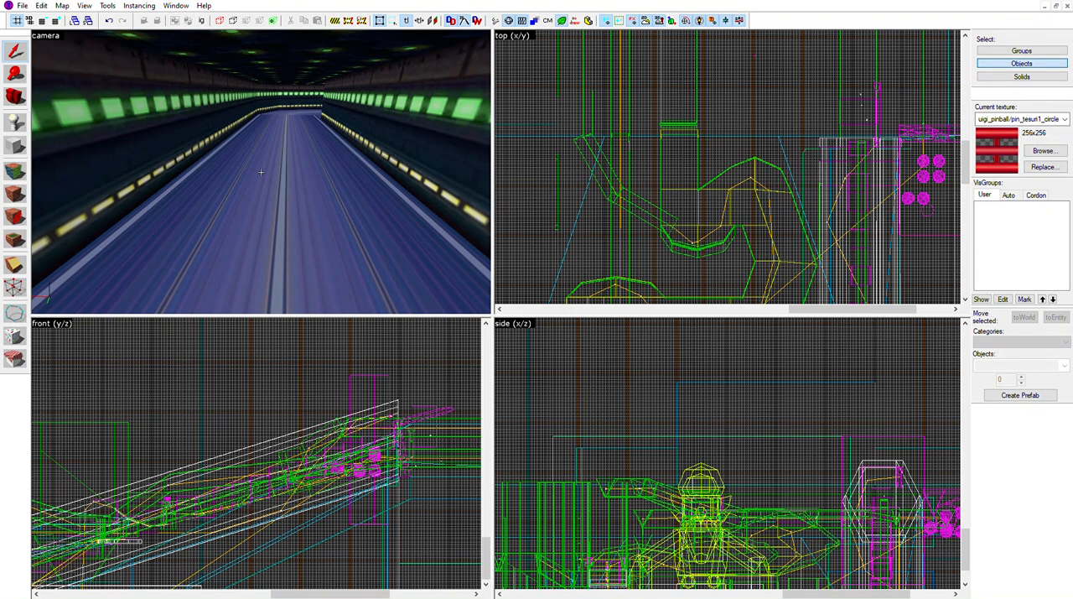
pyautogui.press('w')
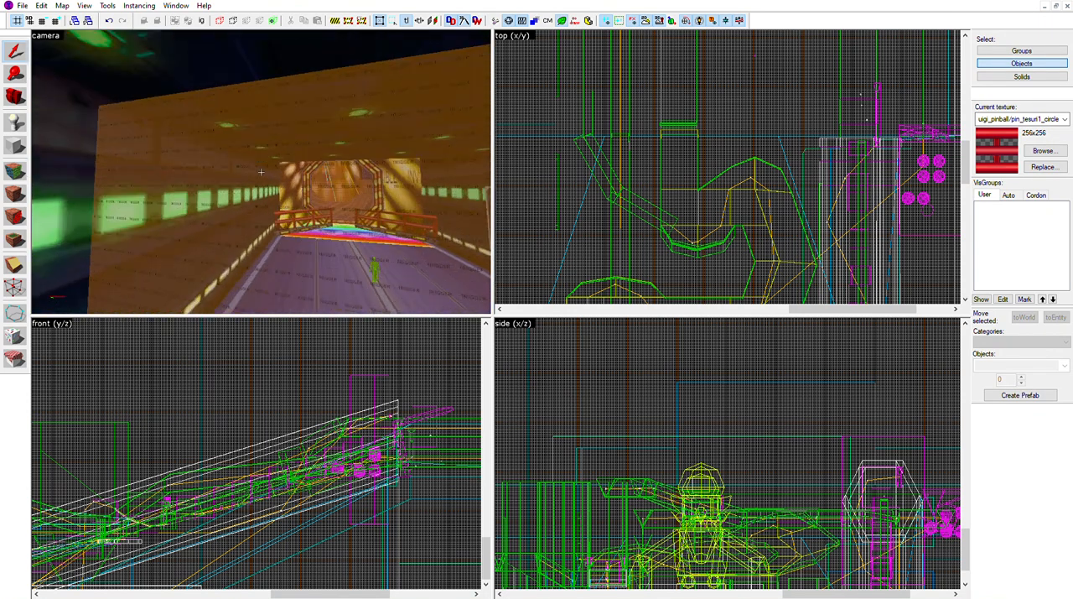
pyautogui.press('w')
pyautogui.press('w')
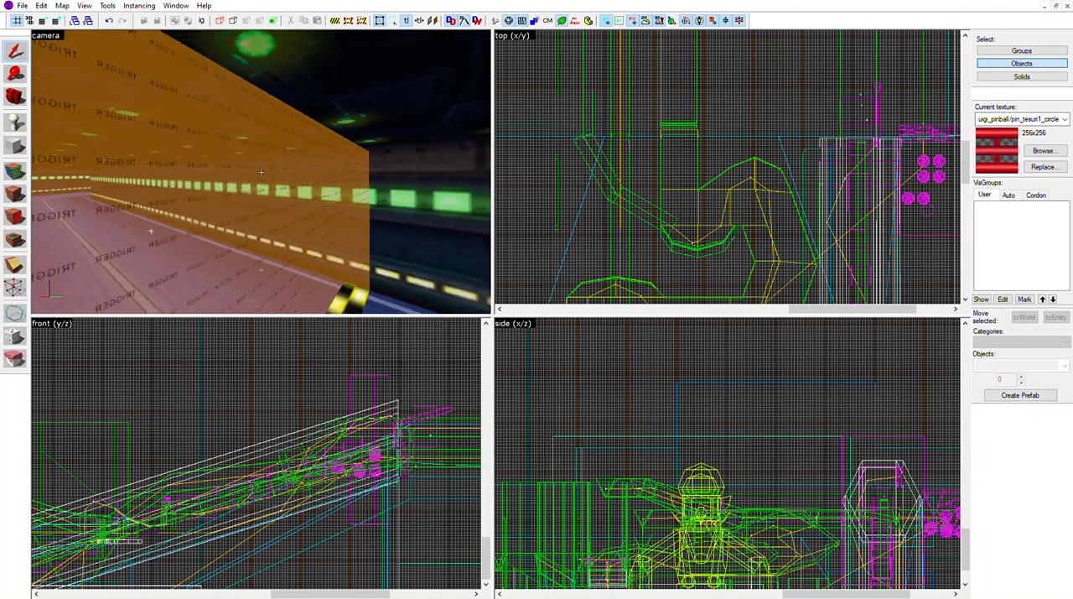
pyautogui.press('w')
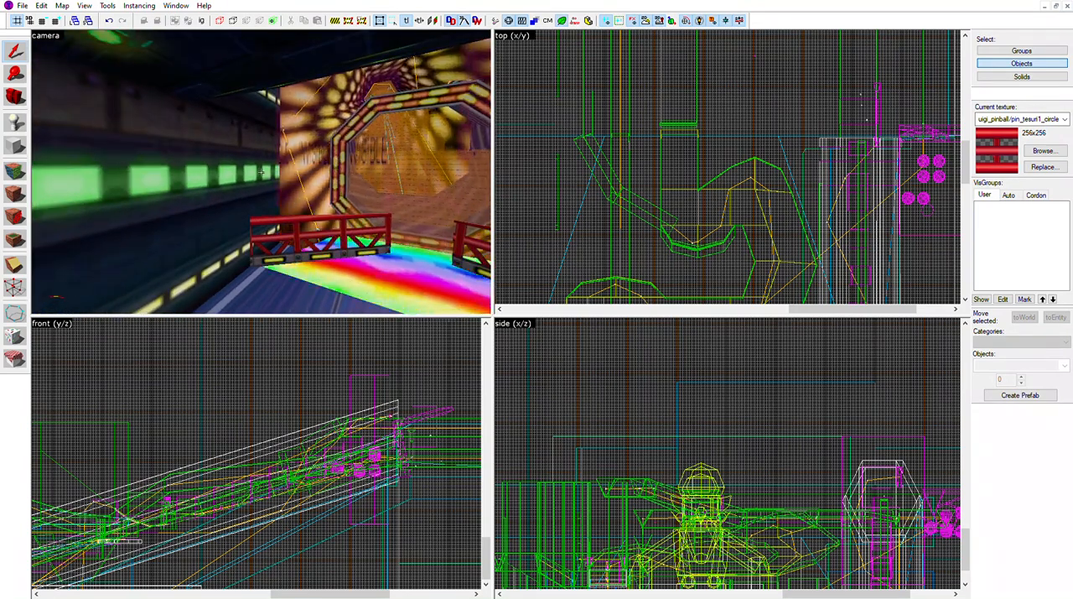
pyautogui.press('w')
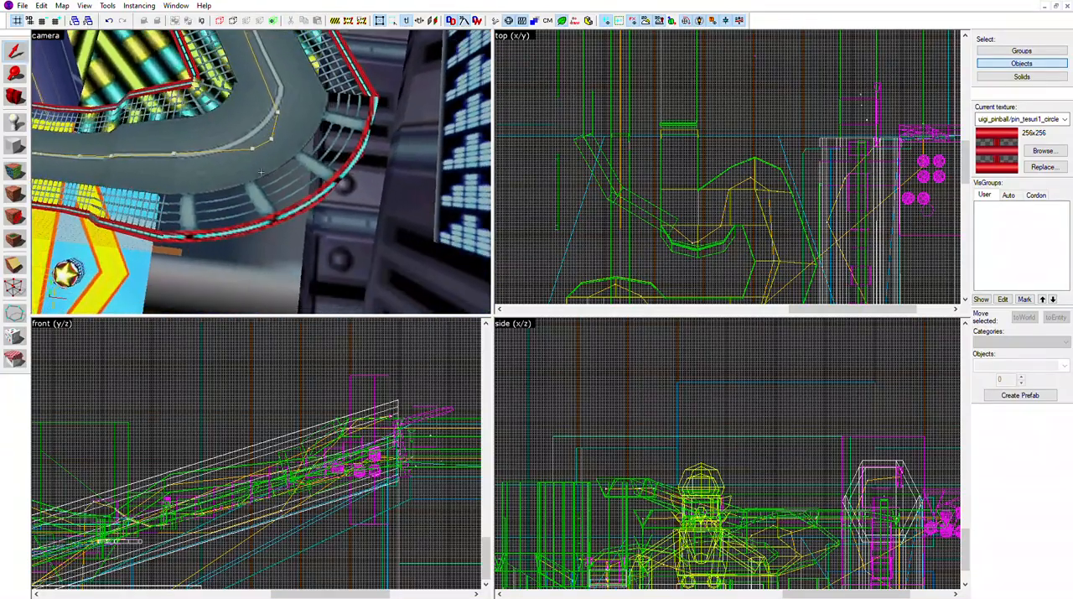
# Inspect the grey track's sharp curve beside the striped section from several angles, clearing any selection made there
pyautogui.press('a')
pyautogui.press('d')
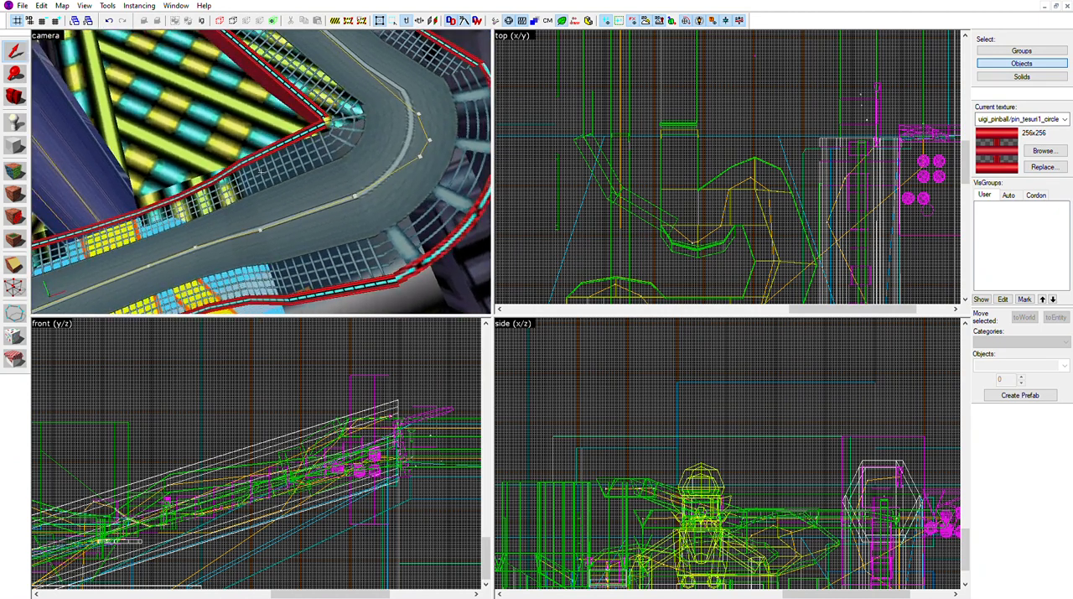
pyautogui.click(260, 172)
pyautogui.press('Escape')
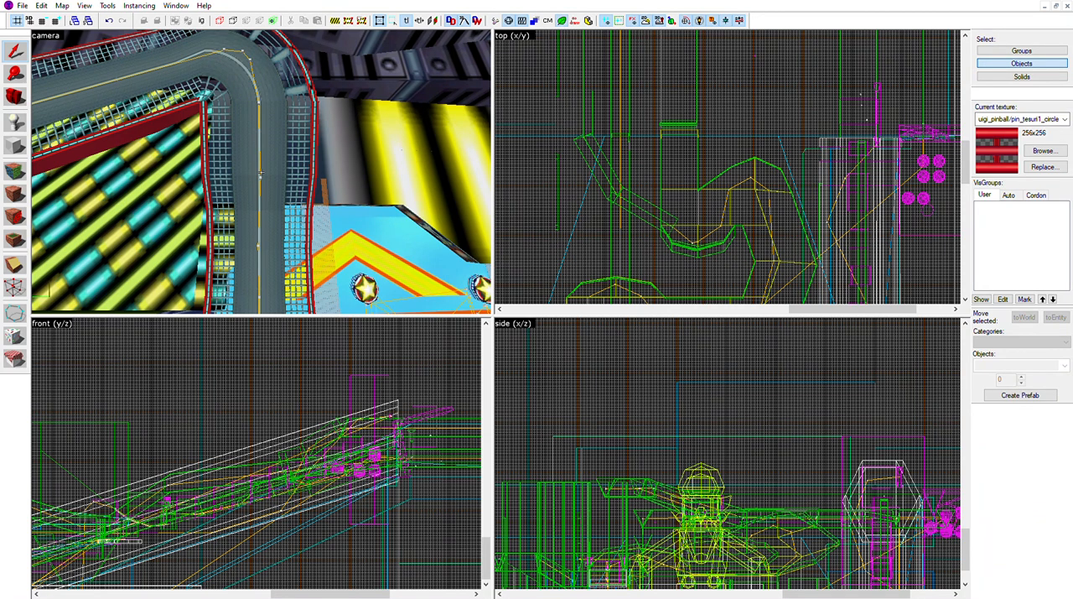
pyautogui.press('s')
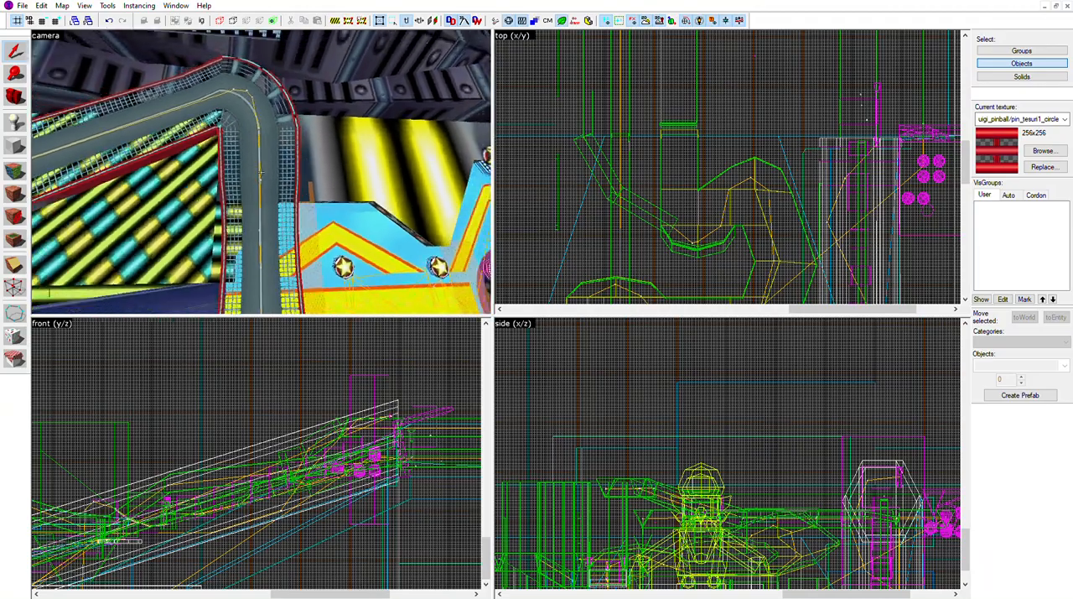
pyautogui.press('w')
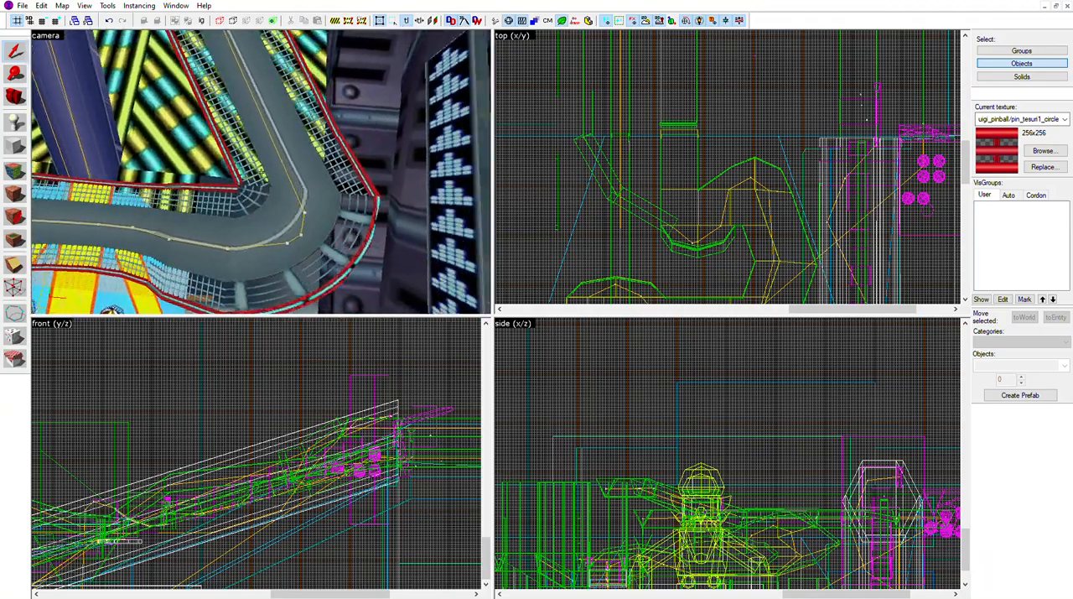
pyautogui.click(261, 172)
pyautogui.press('w')
pyautogui.press('Escape')
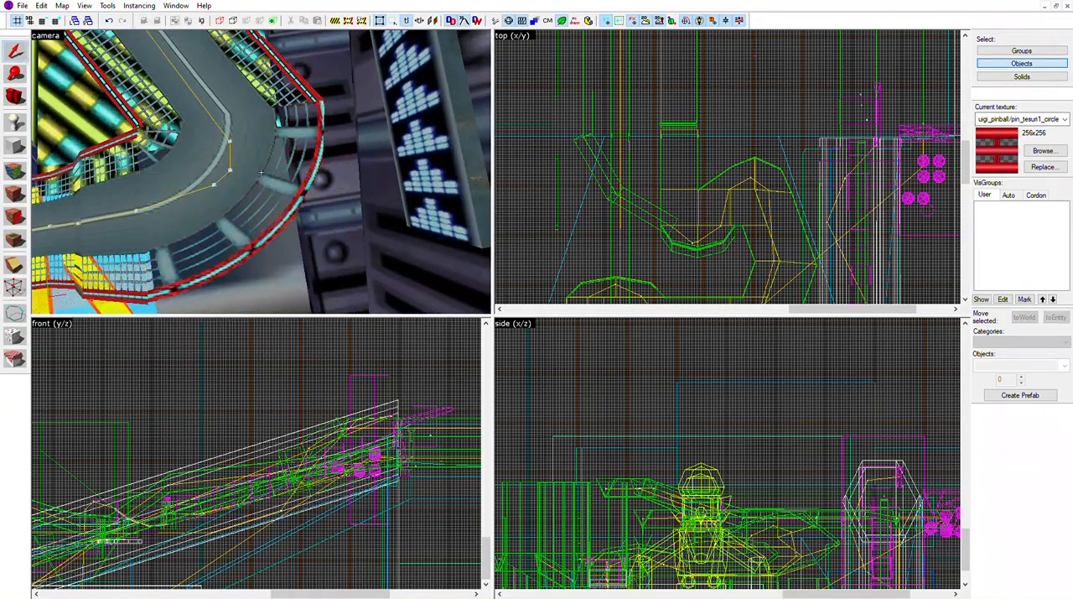
pyautogui.press('w')
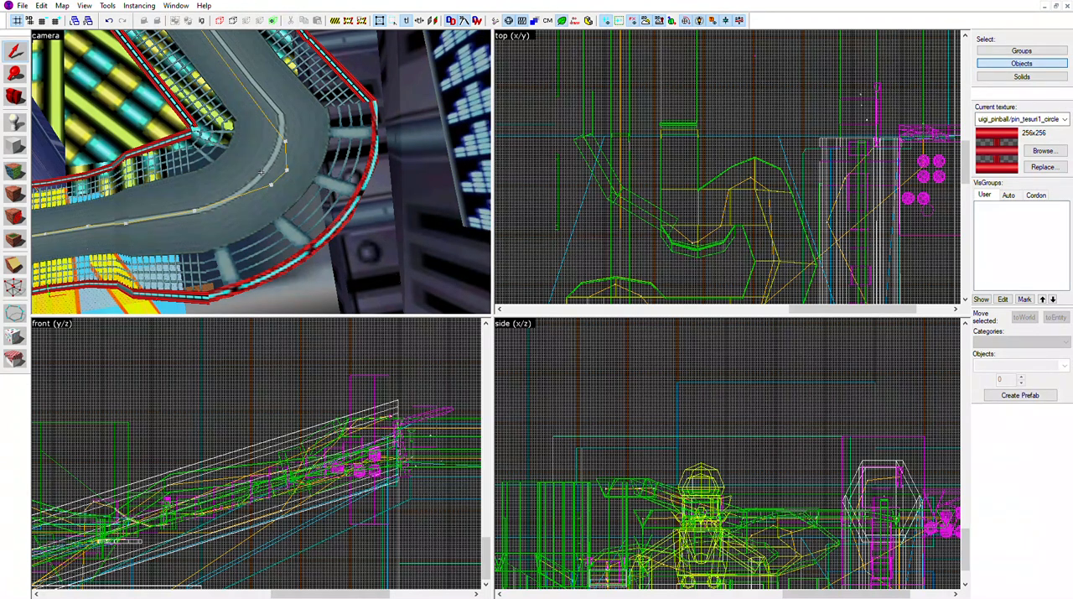
pyautogui.scroll(-3, 260, 171)
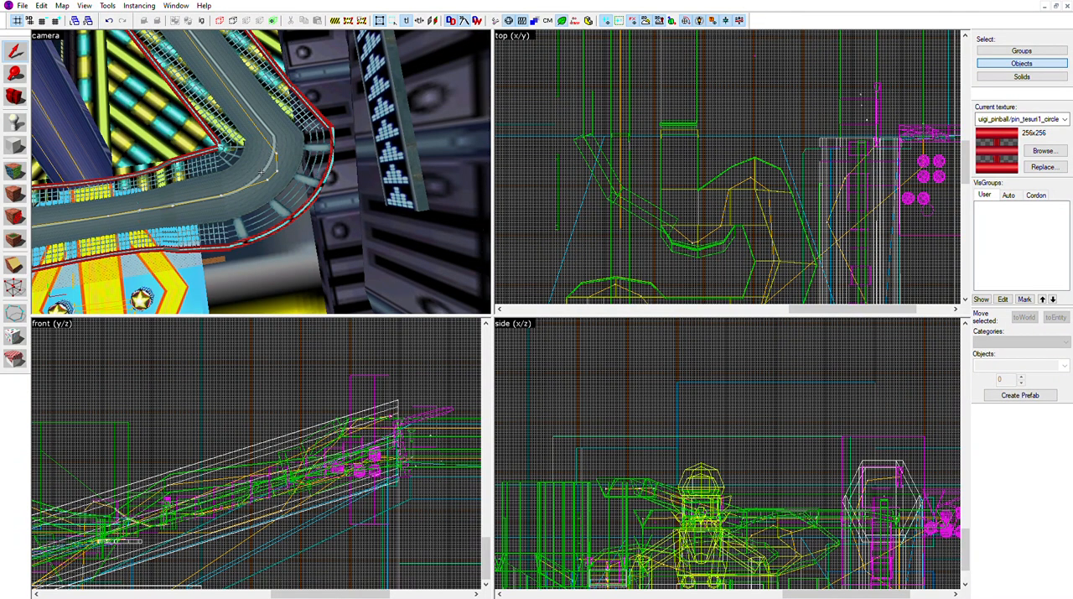
# Select the curved corner piece of the grey track to show its bounds, and clear the selection
pyautogui.click(260, 171)
pyautogui.press('w')
pyautogui.press('s')
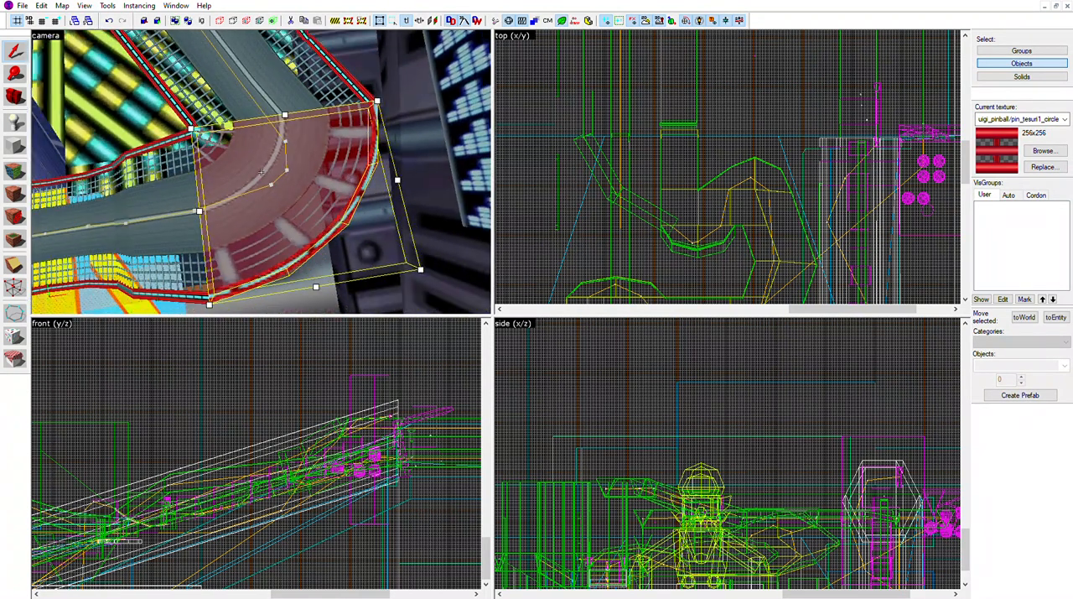
pyautogui.press('Escape')
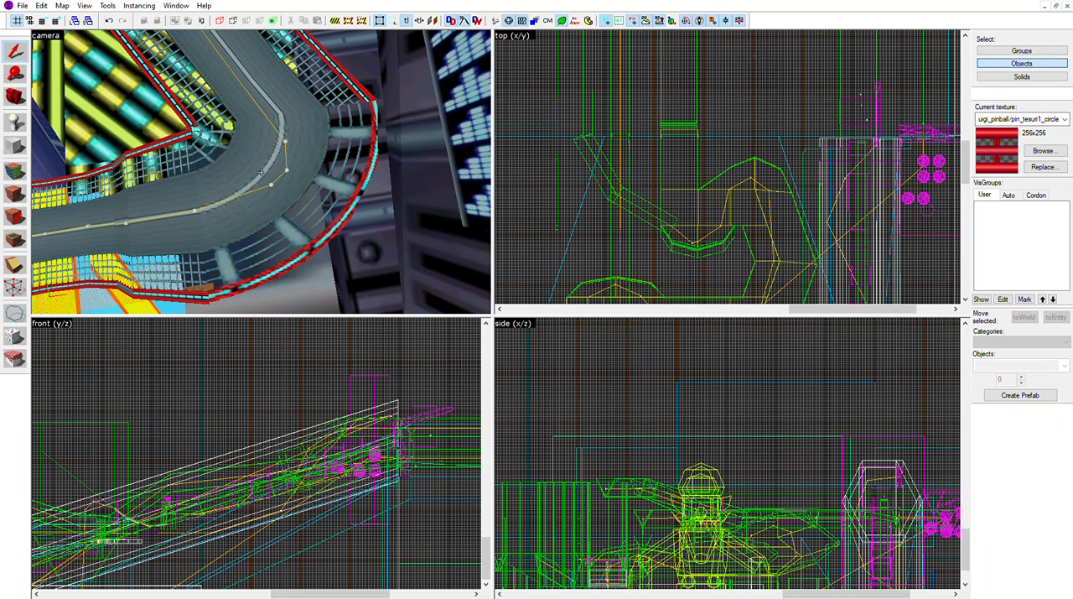
# Pull back from the grey track's corner to view the purple loop, striped floor and blue playfield from above
pyautogui.press('s')
pyautogui.press('s')
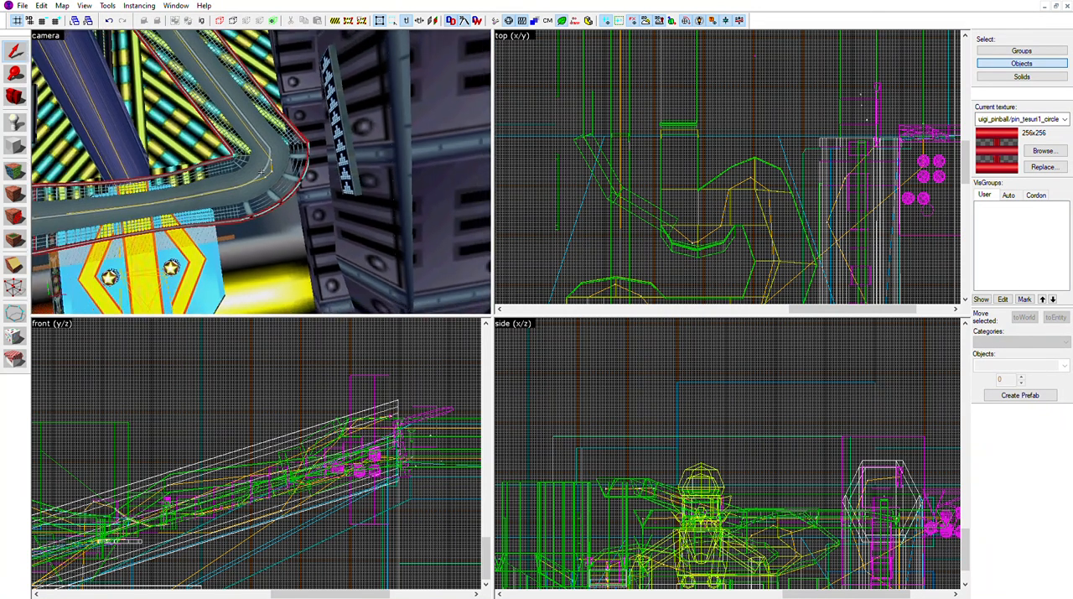
pyautogui.press('w')
pyautogui.press('s')
pyautogui.press('d')
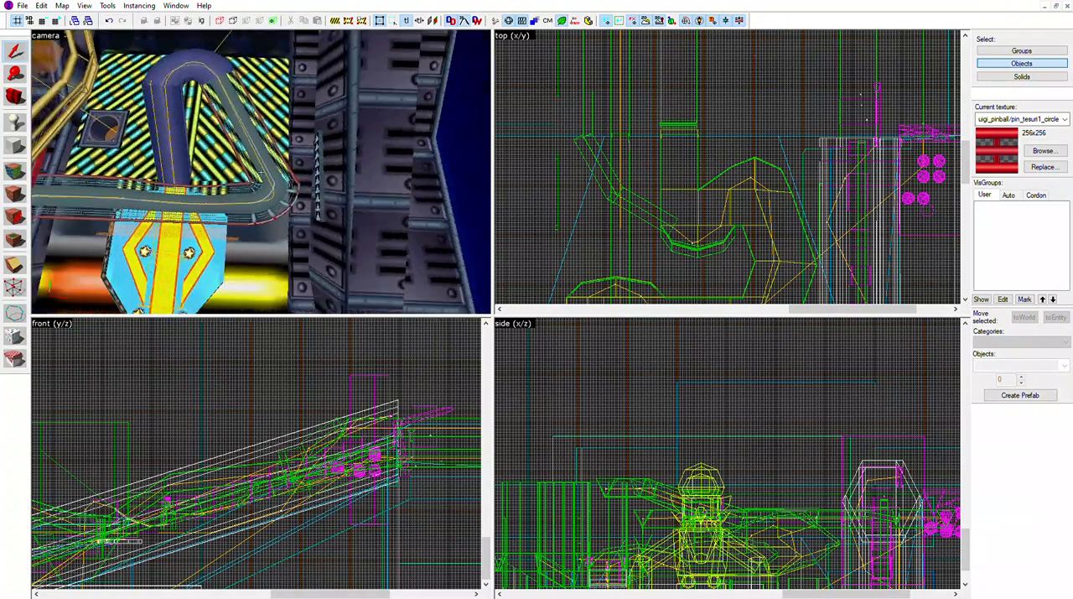
pyautogui.press('s')
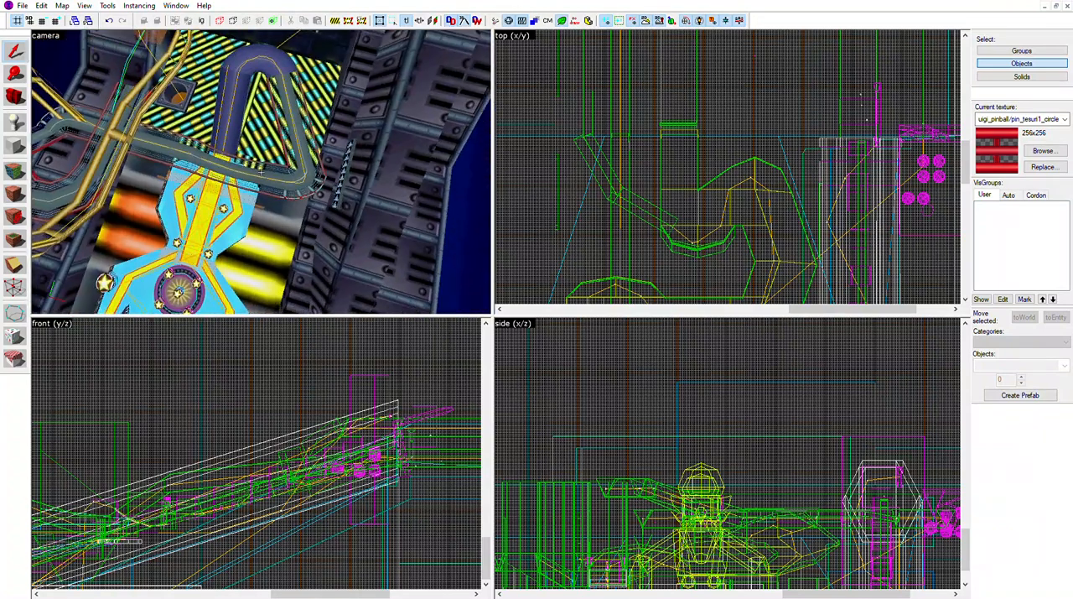
pyautogui.press('s')
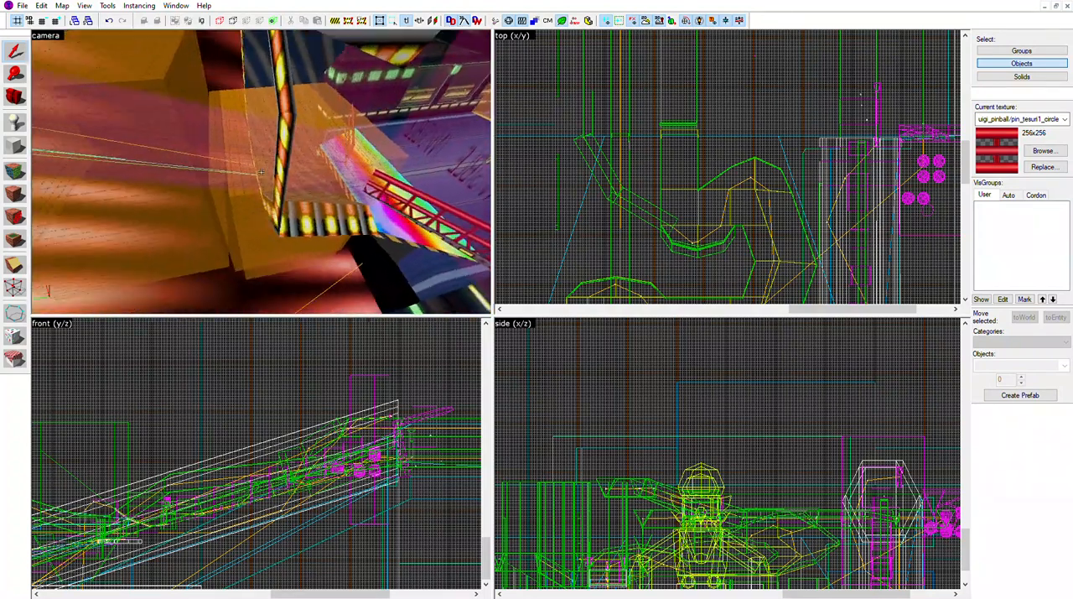
# Select a trigger volume inside the orange-lit cannon tube beyond the octagonal gate, and clear the selection
pyautogui.click(261, 172)
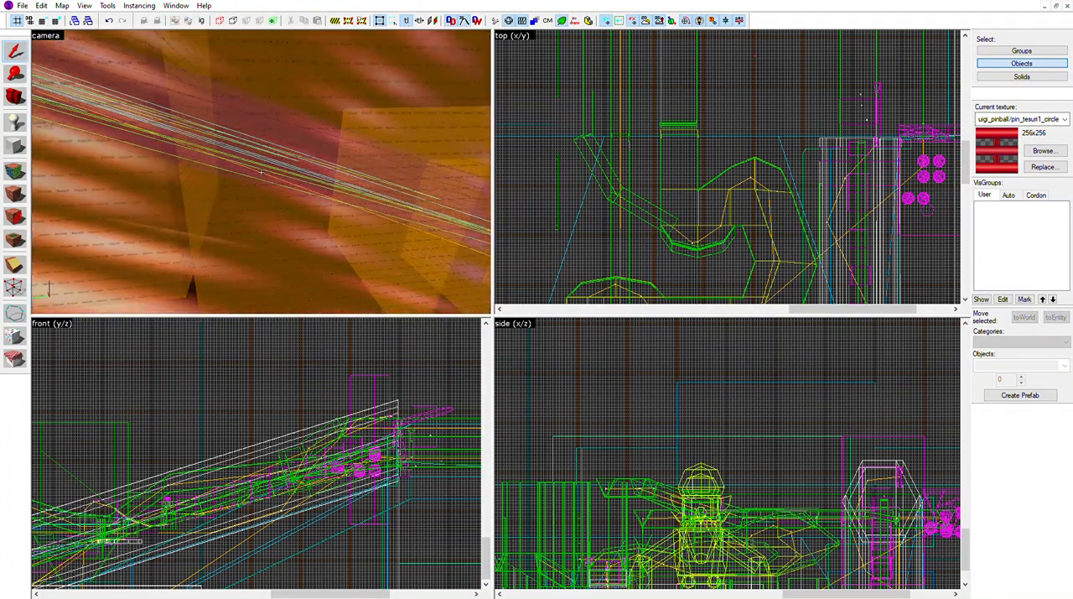
pyautogui.click(261, 172)
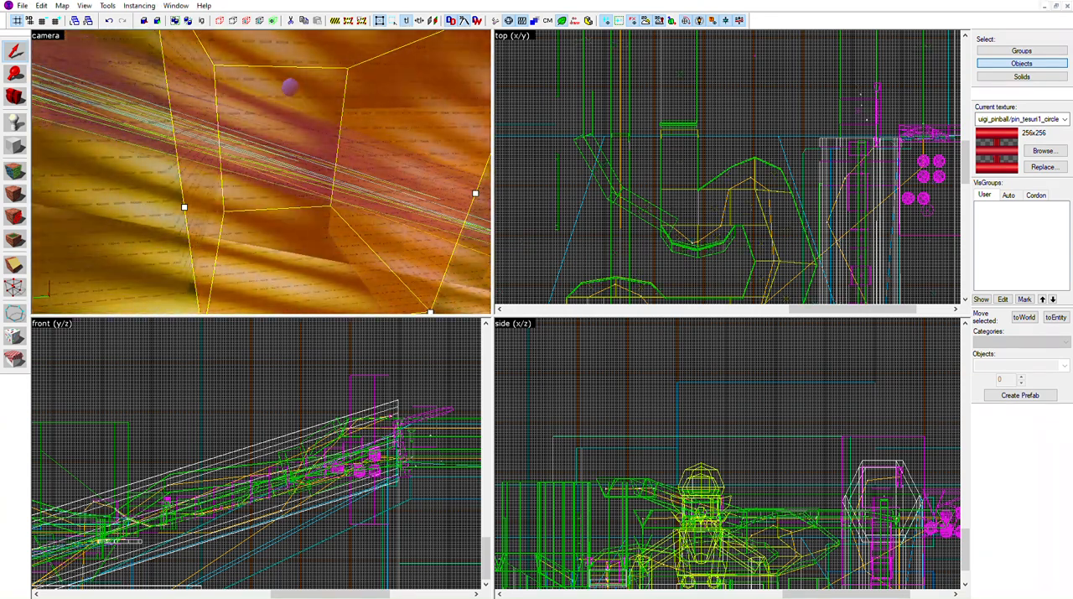
pyautogui.press('Escape')
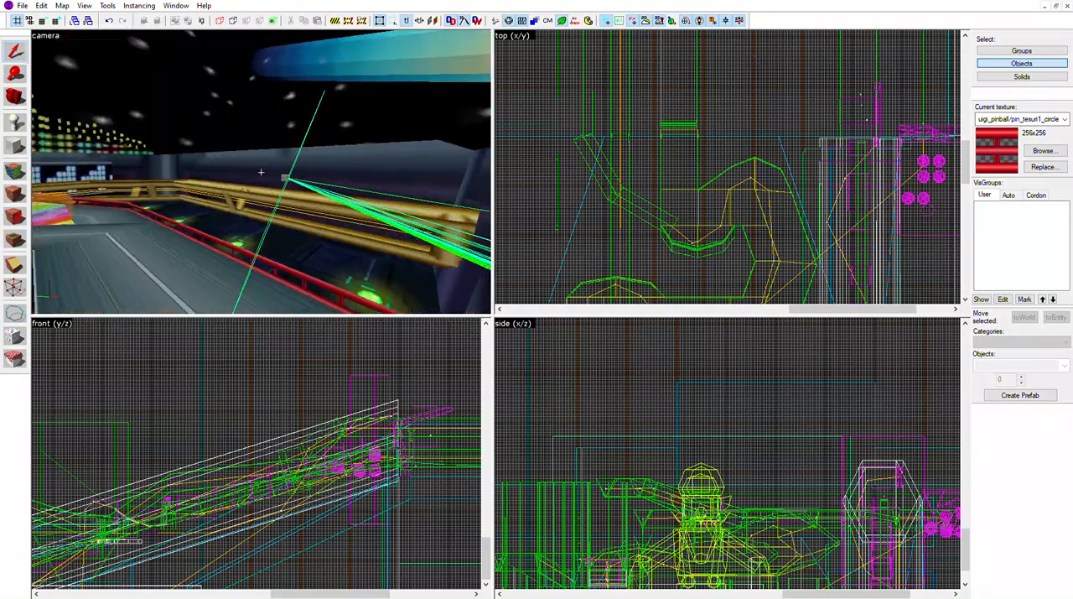
# Select the octagonal trigger volume at the tube's exit and the rainbow panel on the grey track, clearing each selection
pyautogui.click(261, 171)
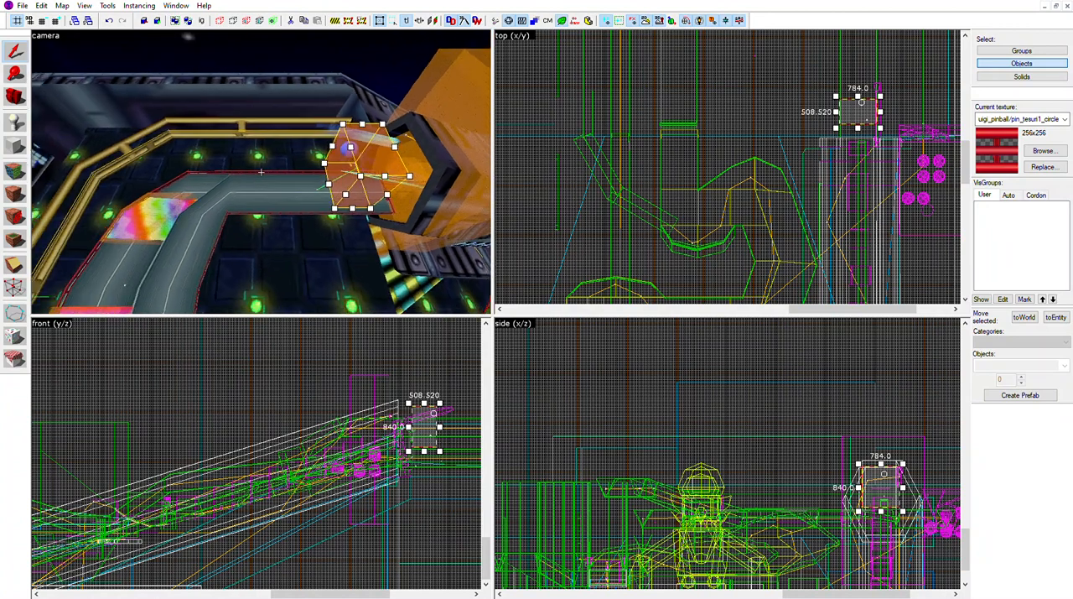
pyautogui.press('Escape')
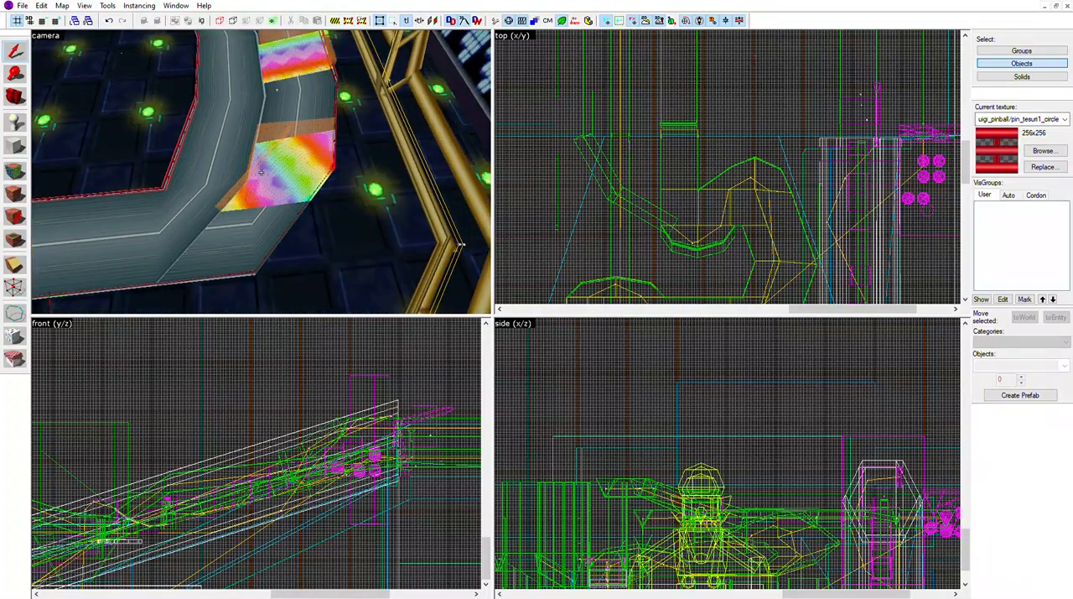
pyautogui.click(261, 172)
pyautogui.press('Escape')
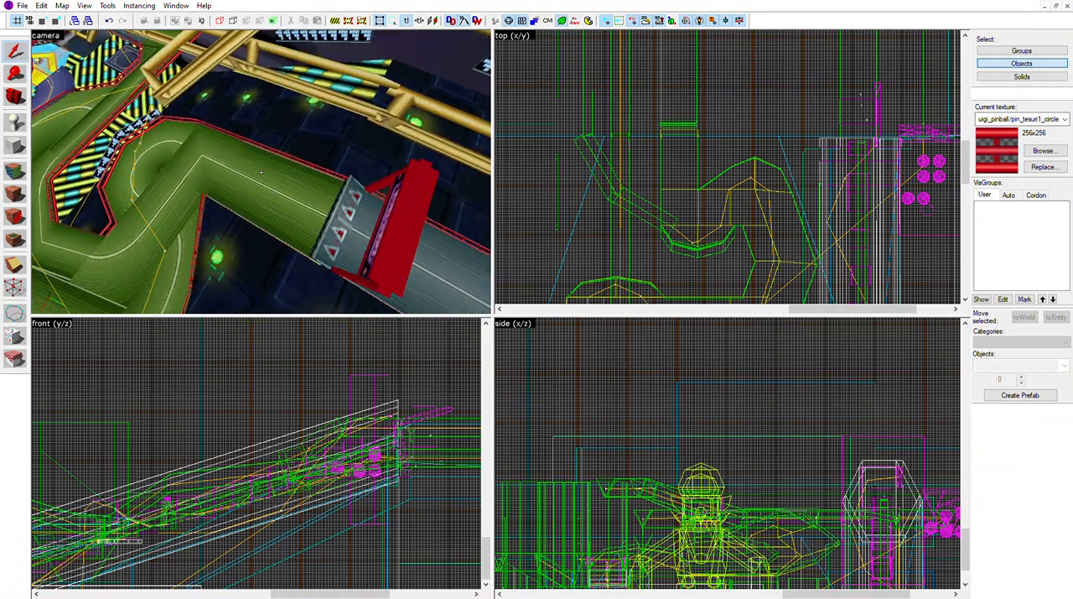
# Examine the grey track with its rainbow panels and the winding green track's bends from above
pyautogui.press('w')
pyautogui.press('s')
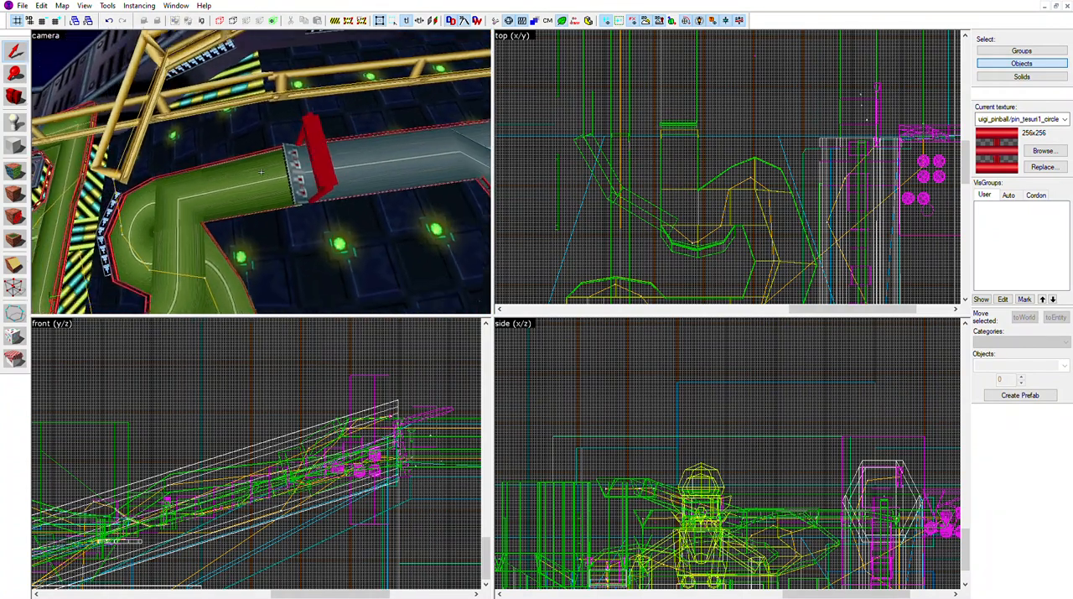
pyautogui.press('s')
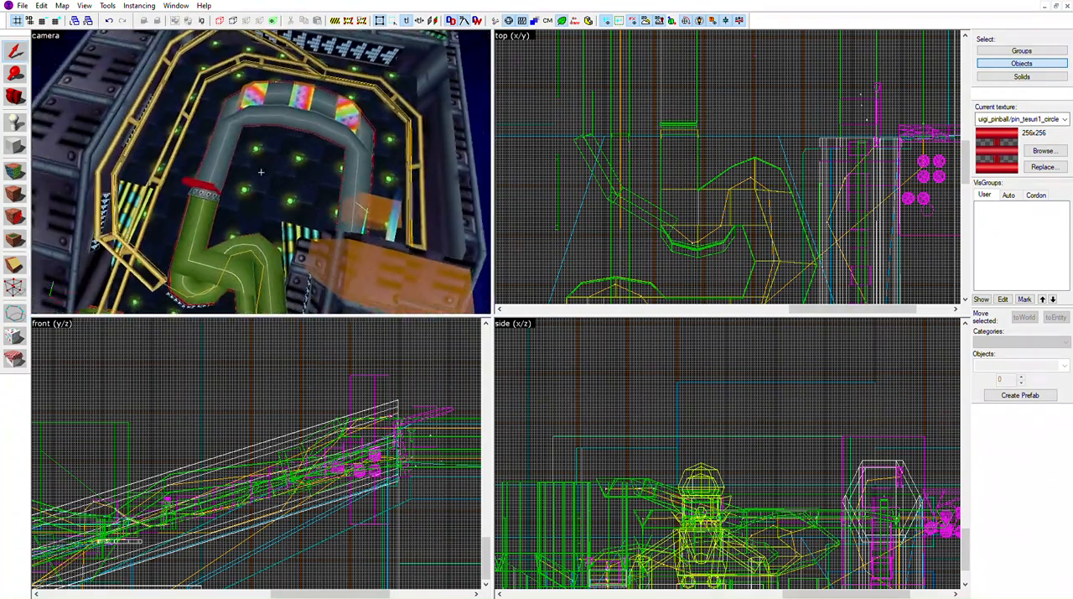
pyautogui.press('d')
pyautogui.press('a')
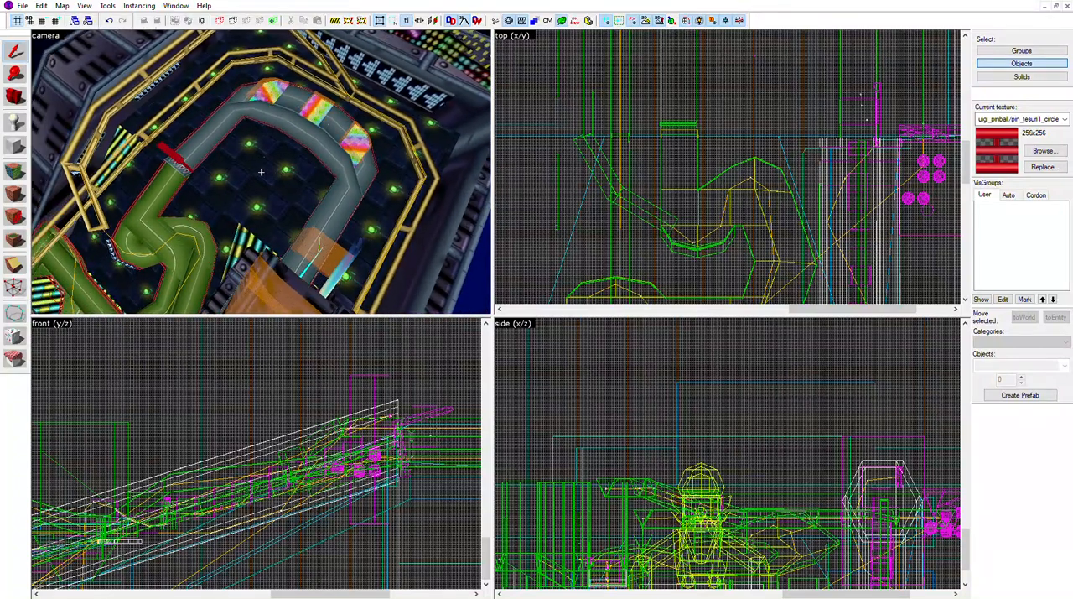
pyautogui.press('d')
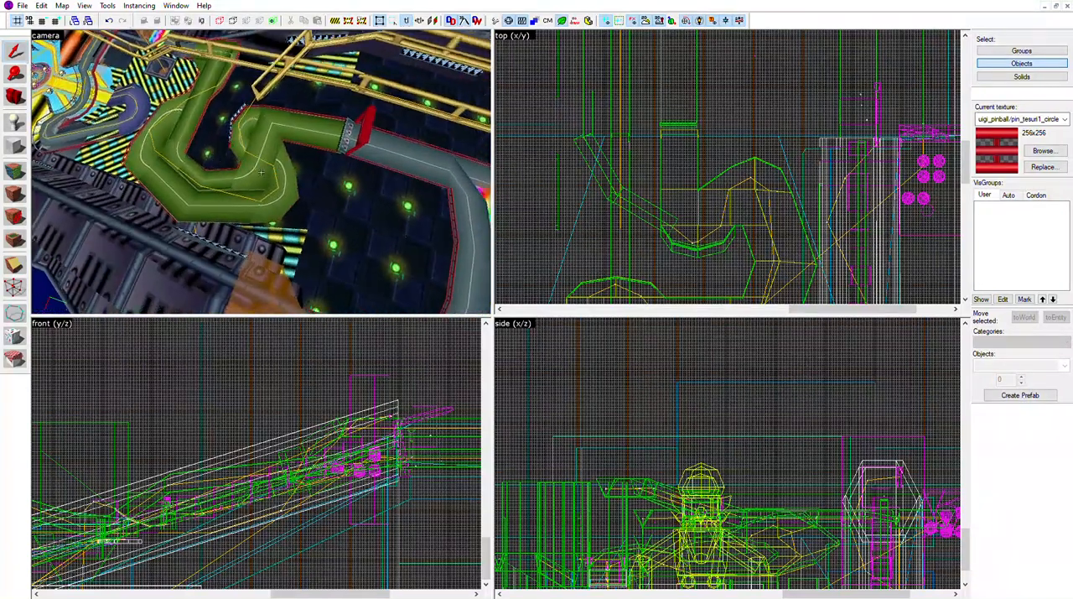
pyautogui.press('w')
pyautogui.press('a')
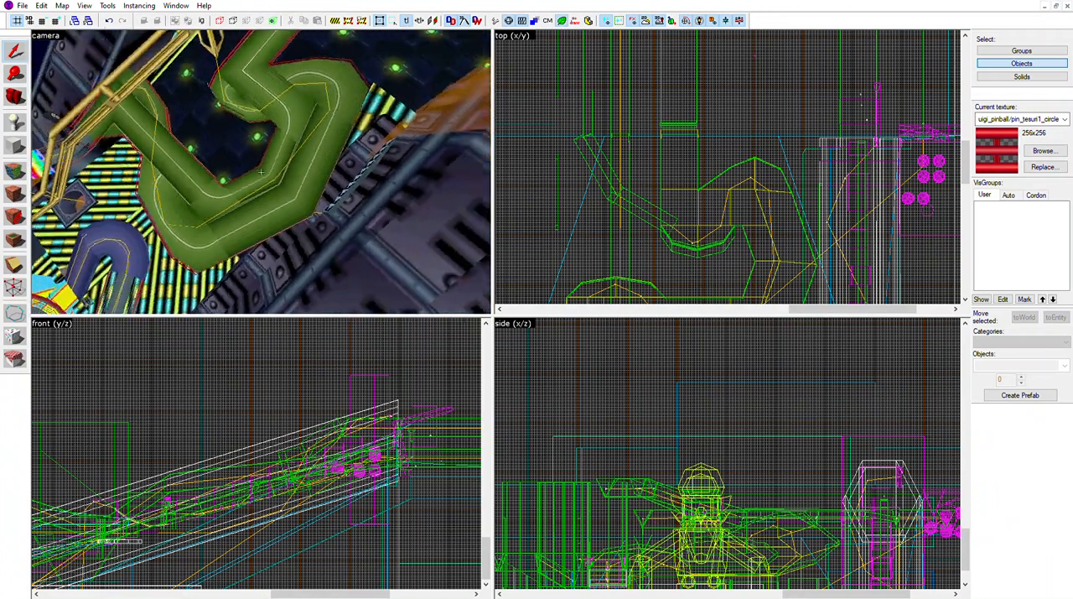
pyautogui.press('d')
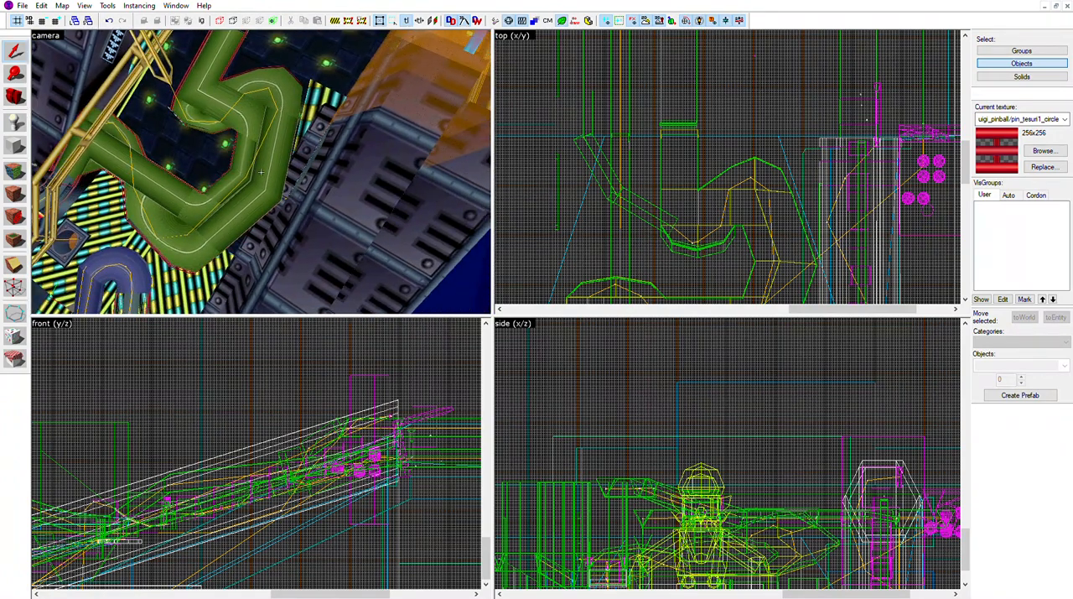
pyautogui.press('a')
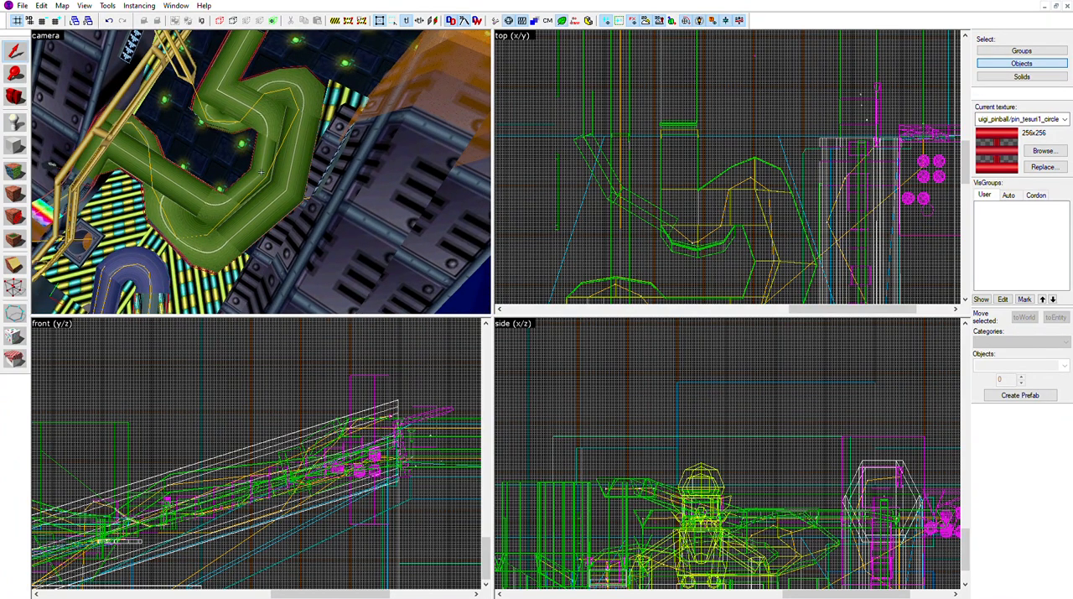
pyautogui.press('w')
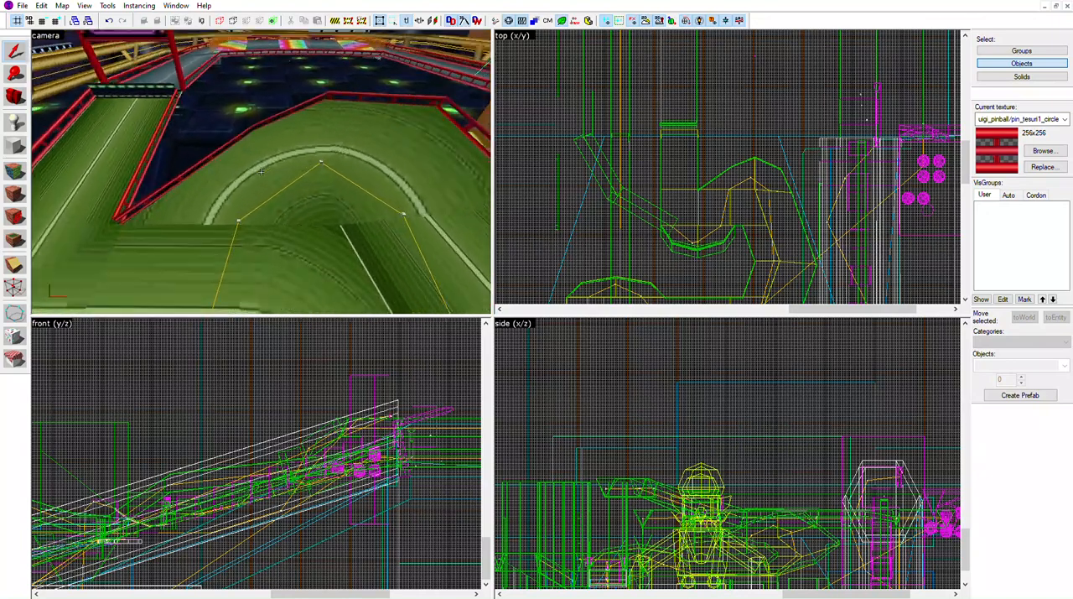
# Select the outer corner piece of the green track's bend and centre the 2D views on it
pyautogui.click(260, 172)
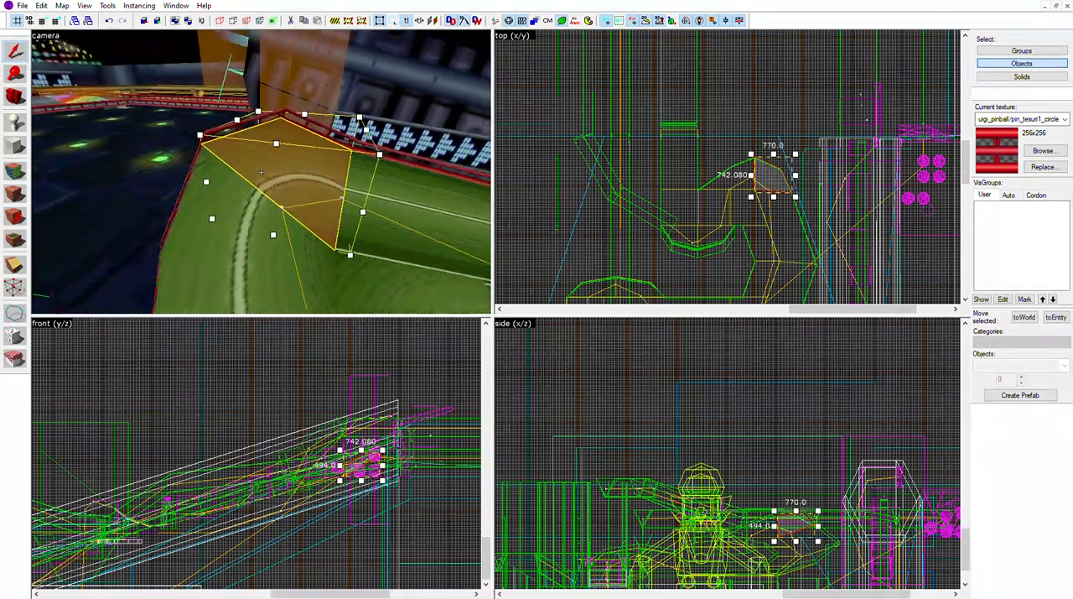
pyautogui.press('w')
pyautogui.press('d')
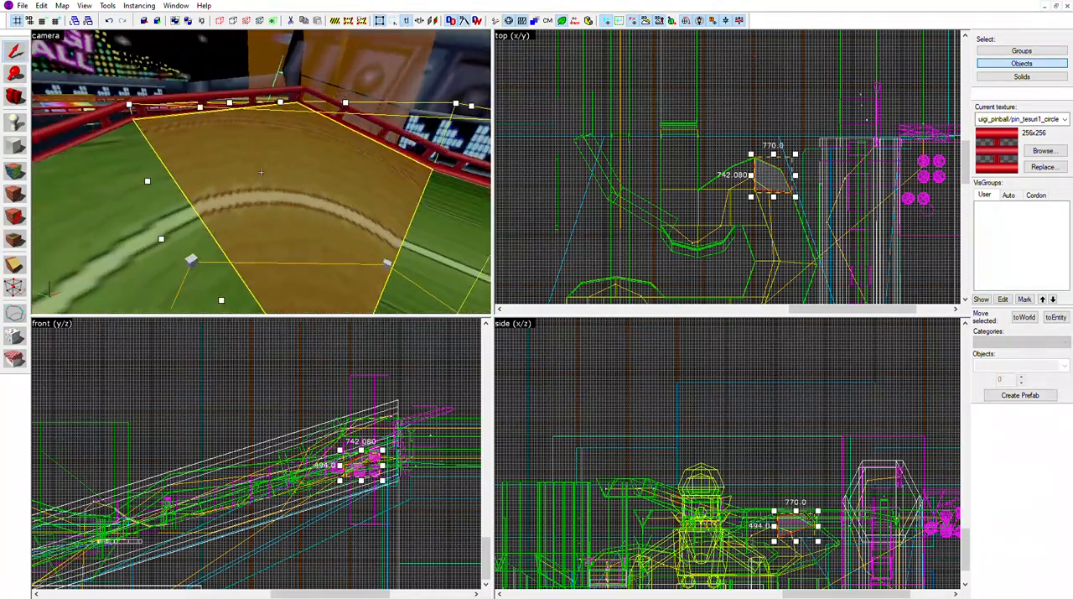
pyautogui.press('s')
pyautogui.press('a')
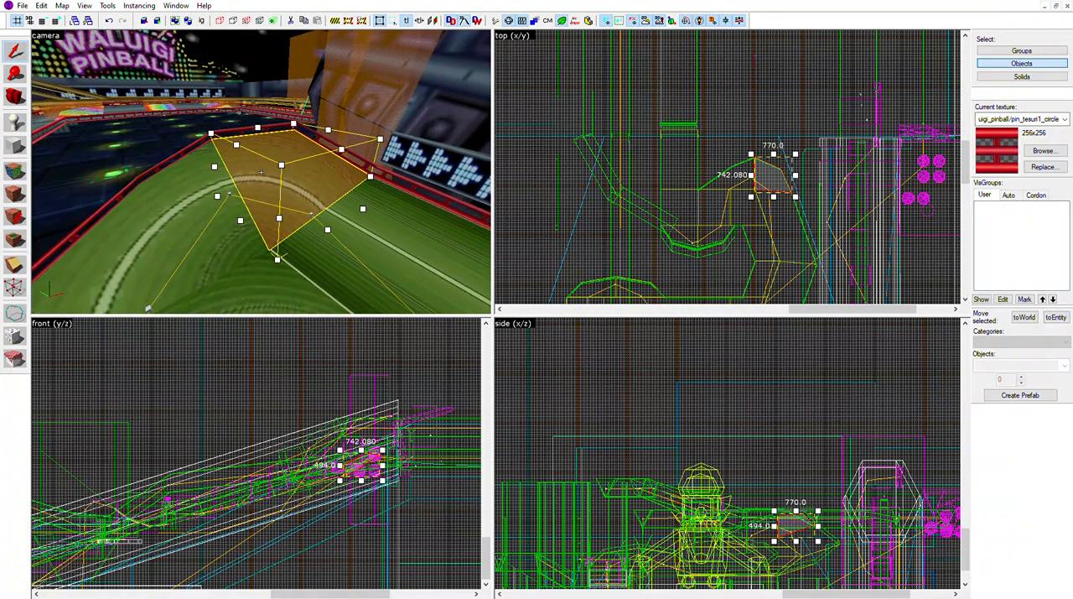
pyautogui.press('w')
pyautogui.hotkey('ctrl', 'e')
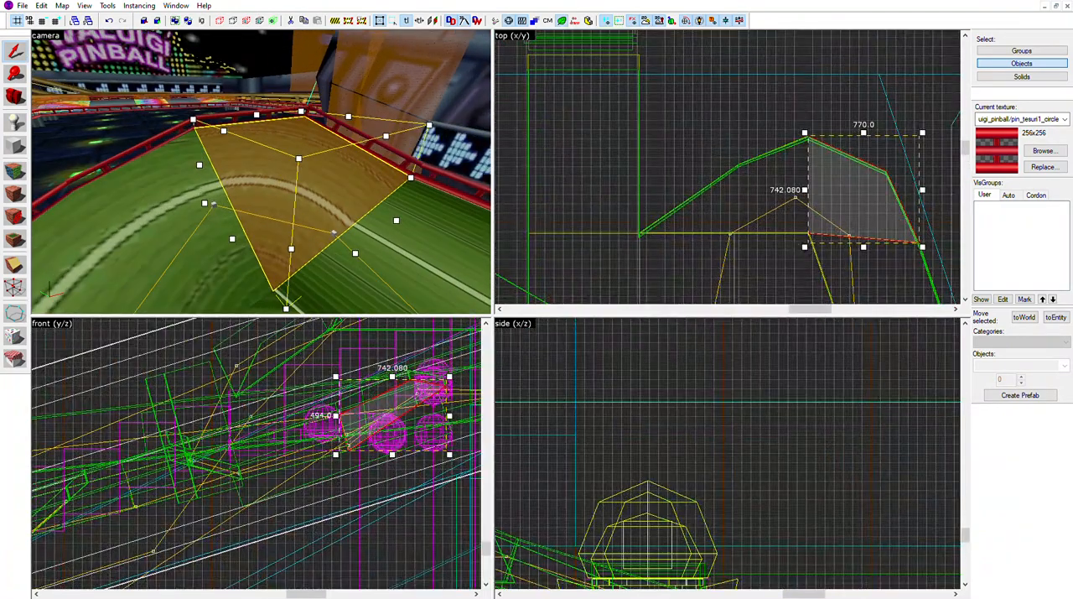
# Isolate the selected green corner piece to inspect its shape, then unhide the rest of the map and clear the selection
pyautogui.hotkey('ctrl', 'h')
pyautogui.press('z')
pyautogui.press('a')
pyautogui.press('w')
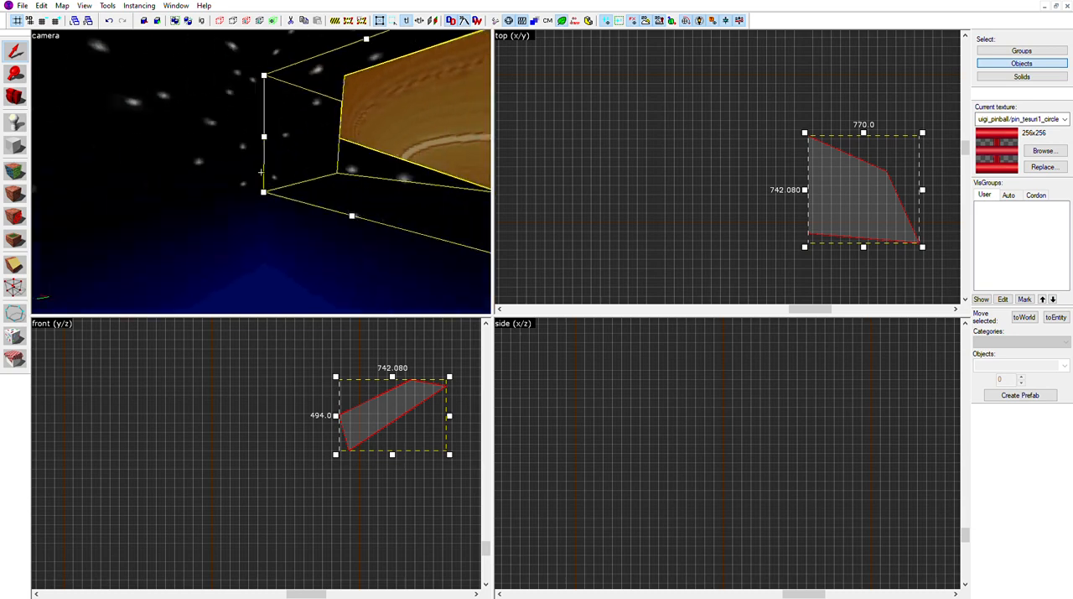
pyautogui.press('a')
pyautogui.press('s')
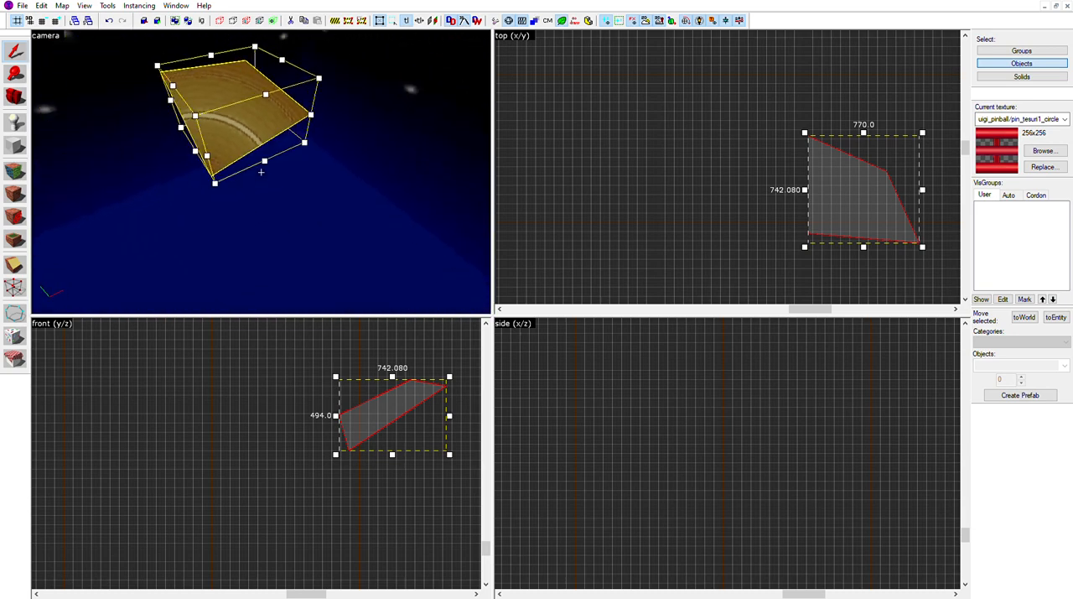
pyautogui.press('s')
pyautogui.press('w')
pyautogui.press('s')
pyautogui.press('a')
pyautogui.press('d')
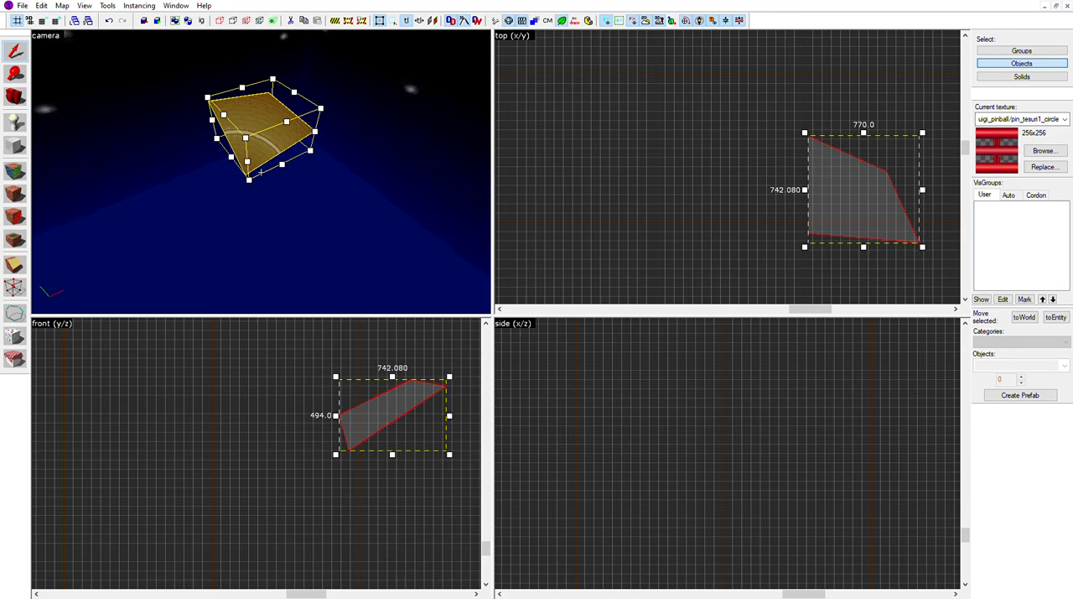
pyautogui.press('u')
pyautogui.press('Escape')
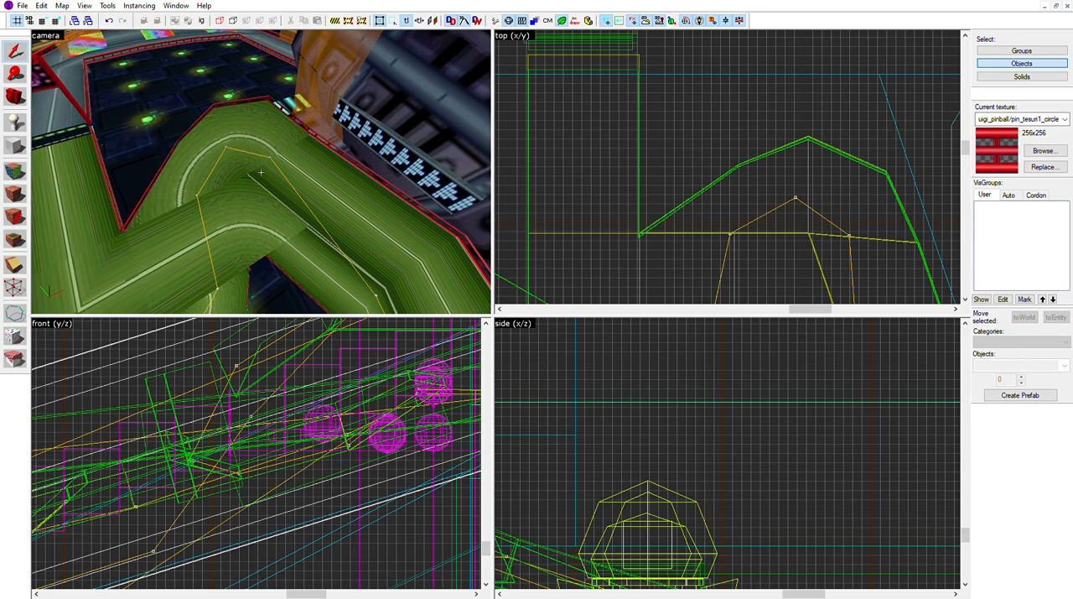
# Select the speaker pair flanking the road before the rainbow panel, and clear the selection
pyautogui.press('s')
pyautogui.press('w')
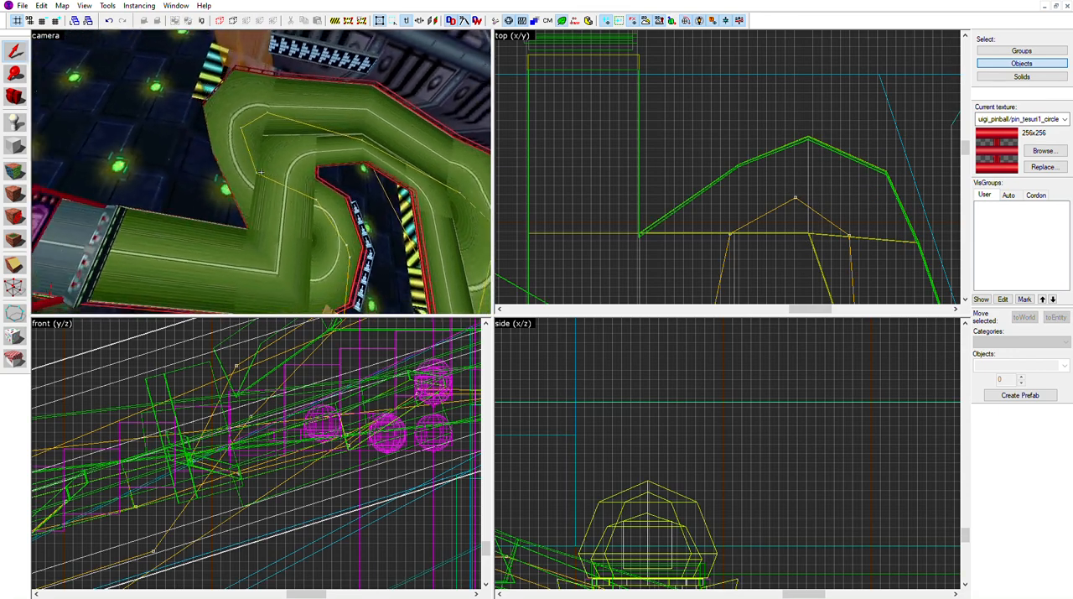
pyautogui.press('s')
pyautogui.press('w')
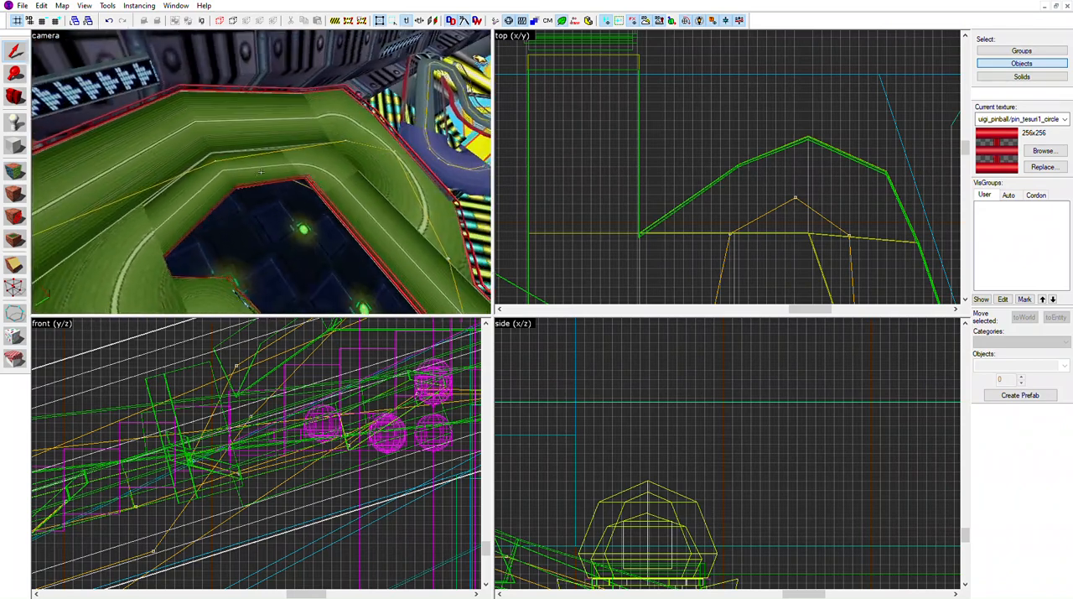
pyautogui.press('w')
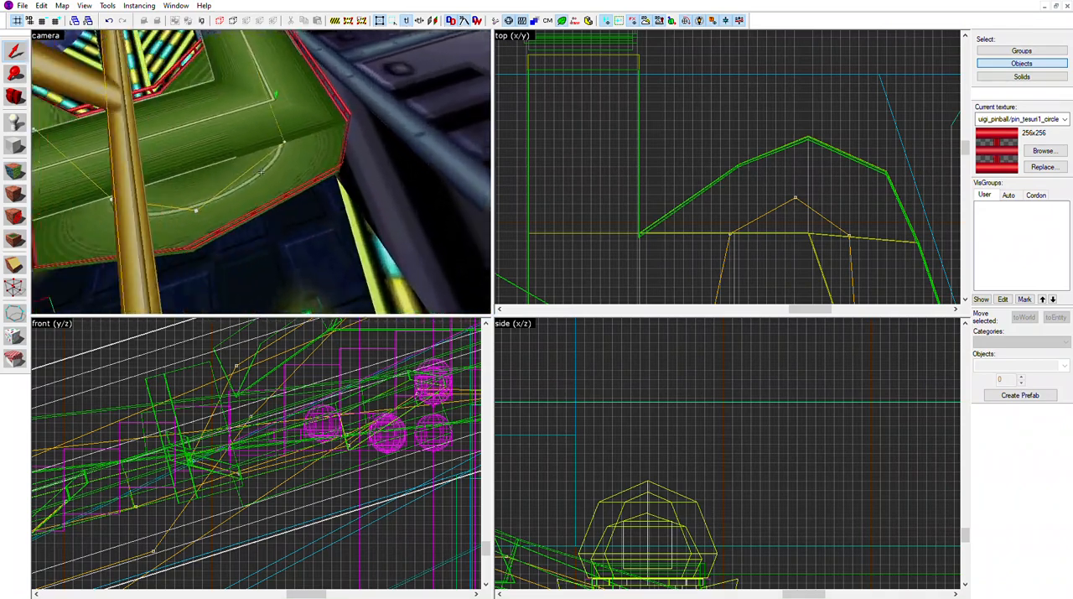
pyautogui.press('s')
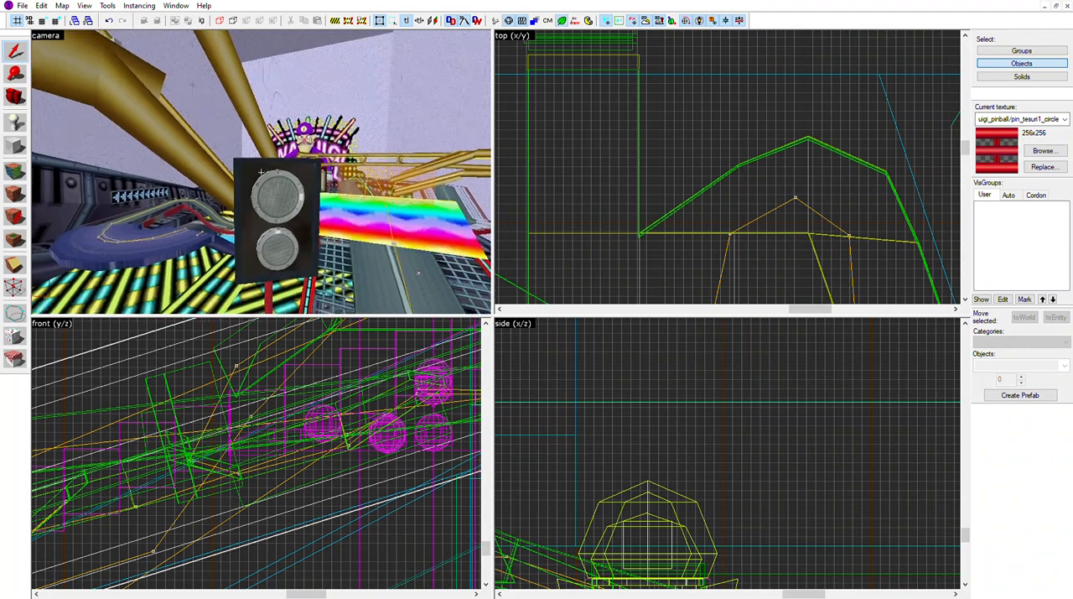
pyautogui.press('s')
pyautogui.click(261, 172)
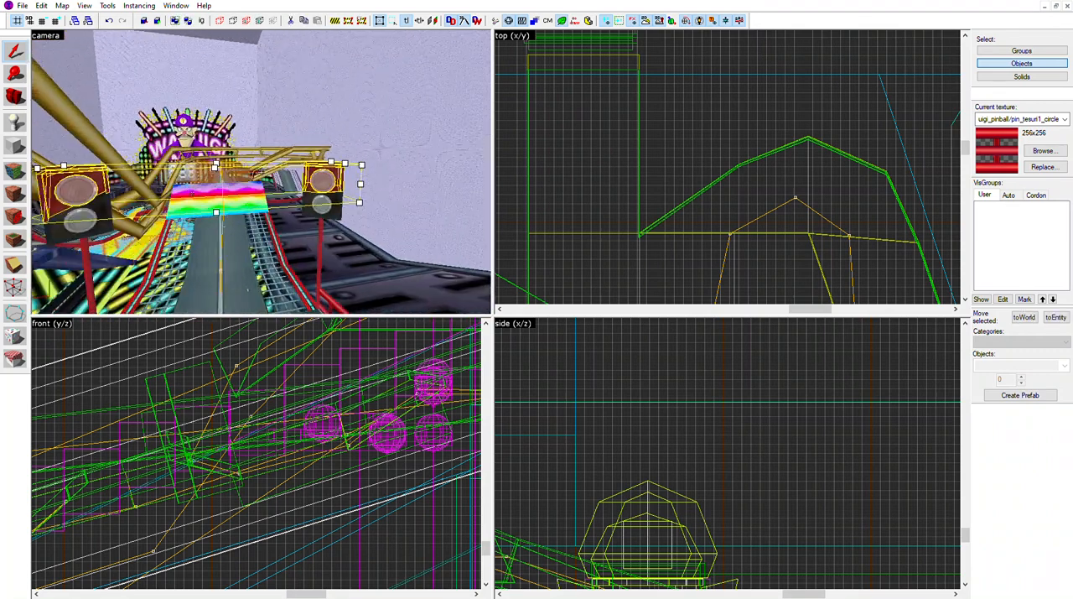
pyautogui.press('a')
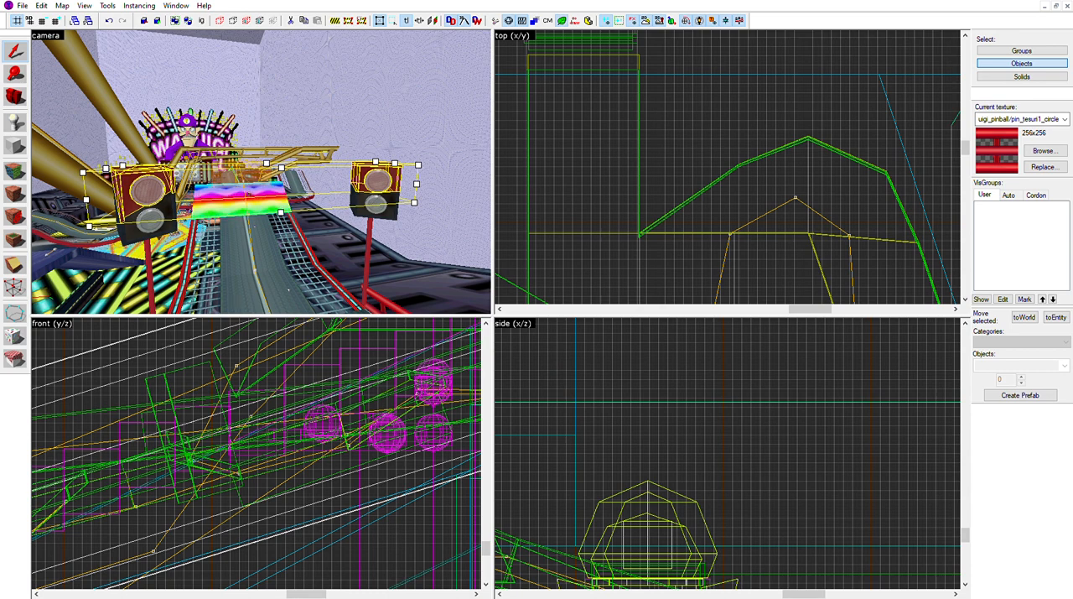
pyautogui.press('Escape')
# Select the math_counter entity by the rainbow panel and the orange trigger volume beside it, clearing each selection
pyautogui.press('w')
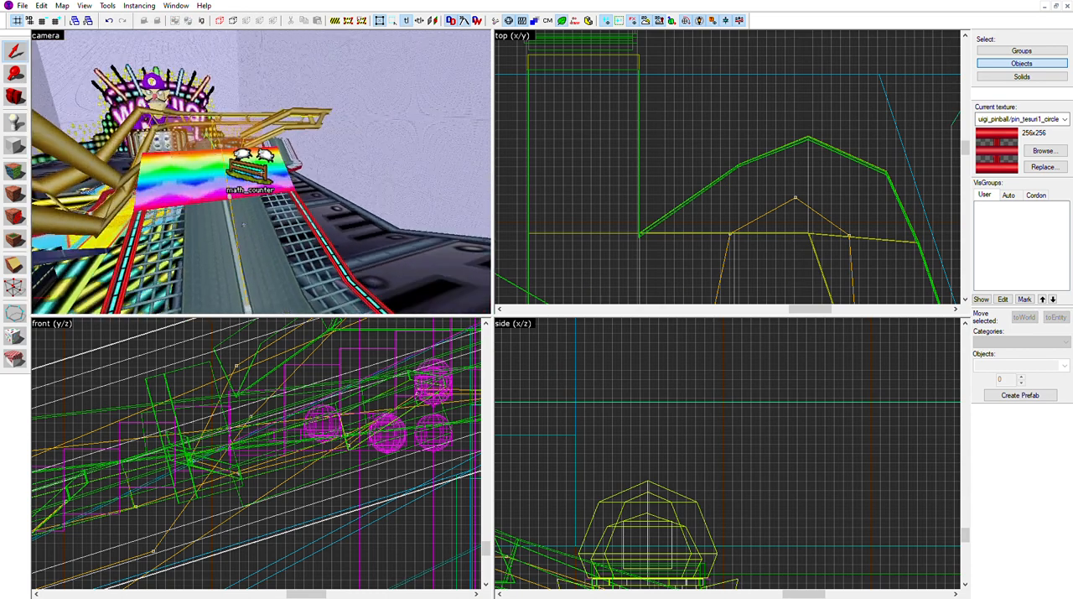
pyautogui.doubleClick(262, 172)
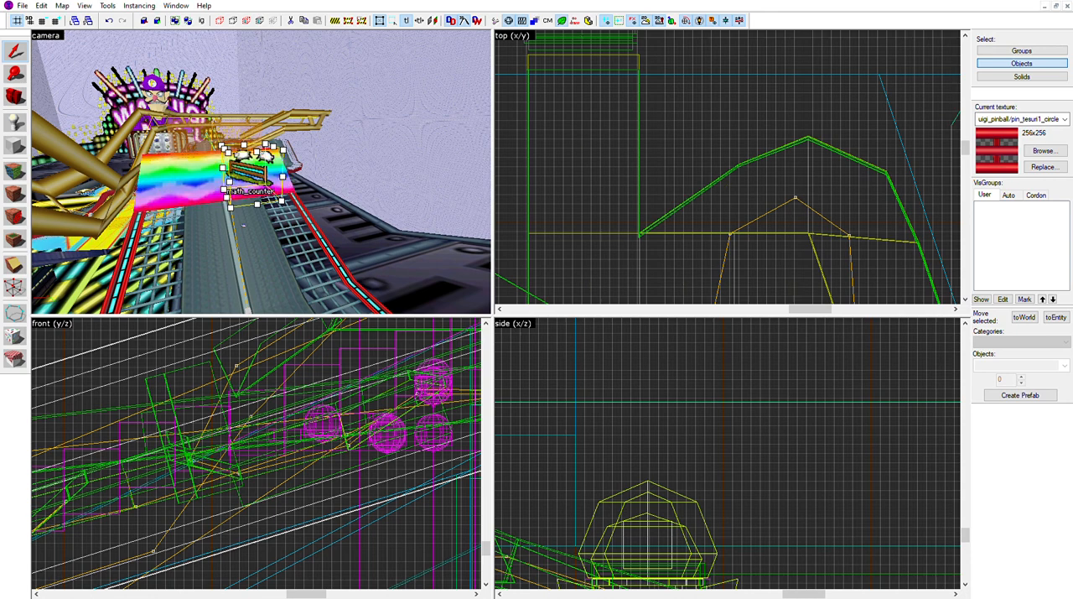
pyautogui.press('Escape')
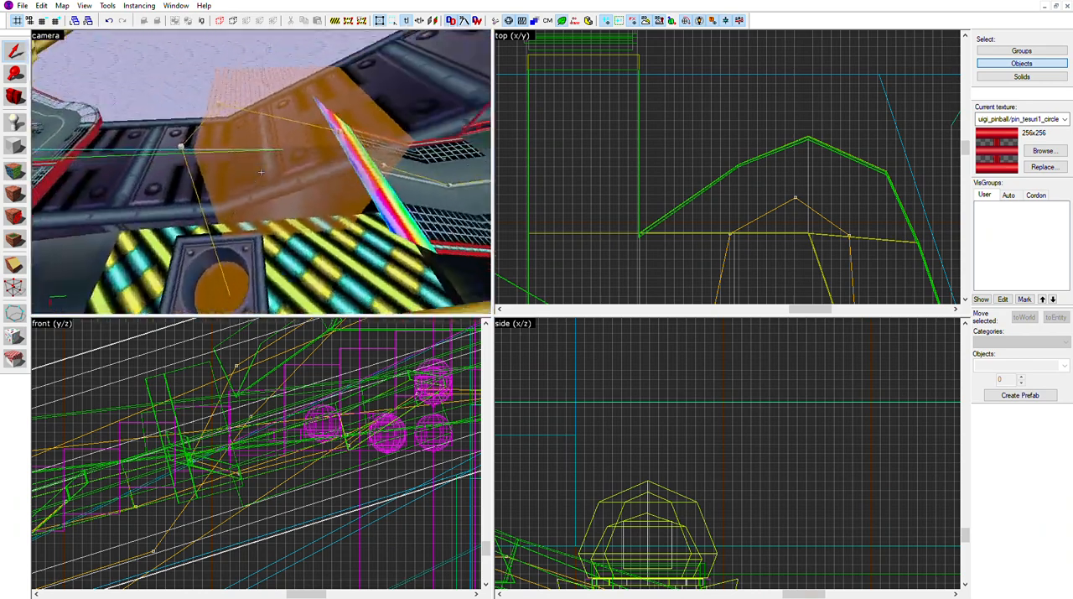
pyautogui.click(260, 171)
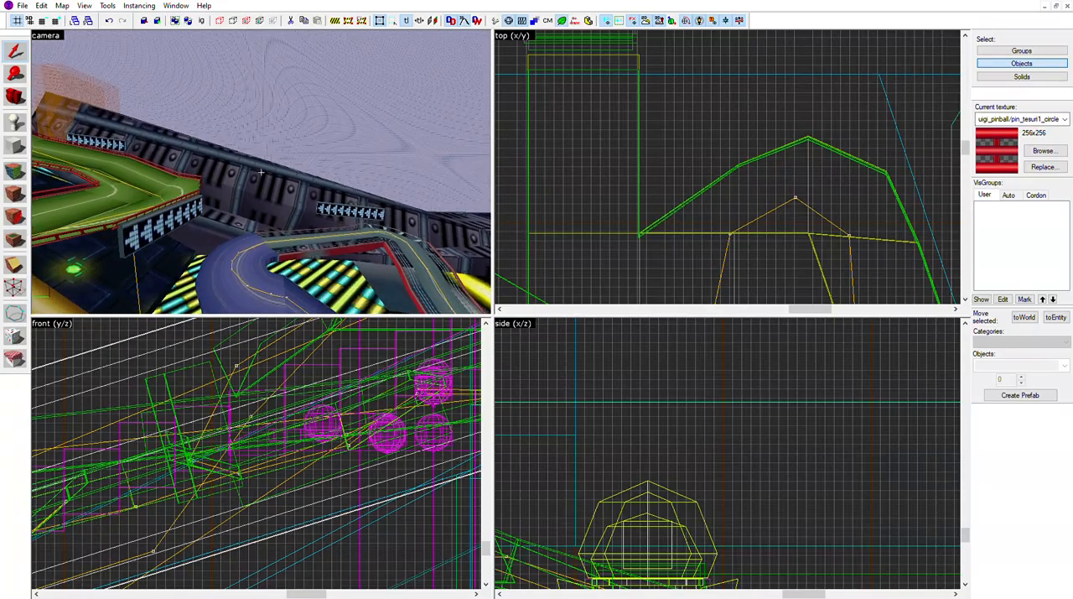
pyautogui.press('Escape')
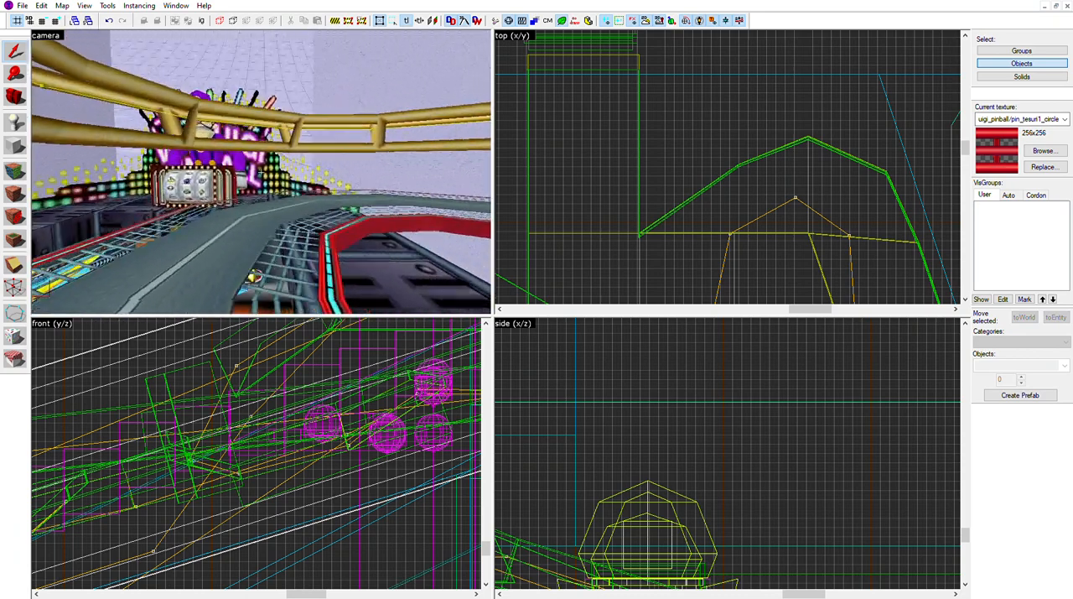
# Select a segment of the grey looping track and the translucent volume across the playfield's yellow lane, clearing each selection
pyautogui.press('s')
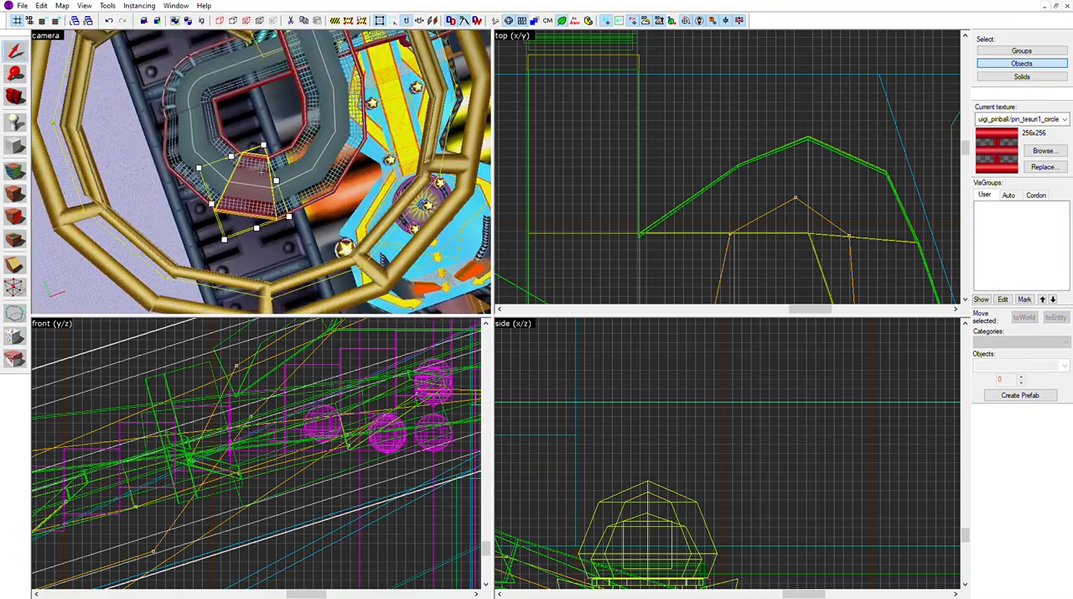
pyautogui.press('Escape')
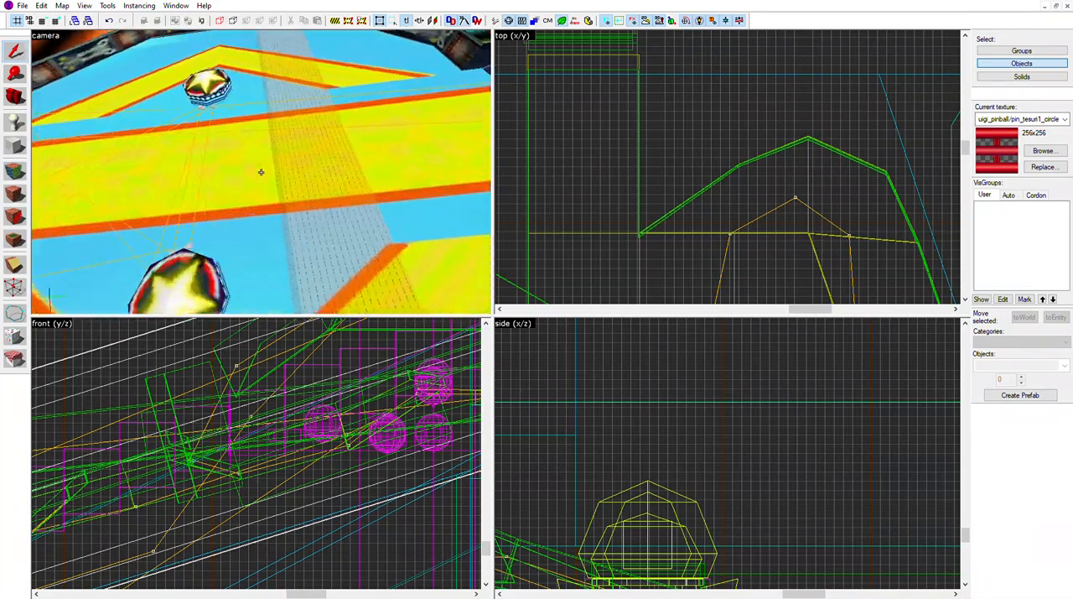
pyautogui.click(261, 172)
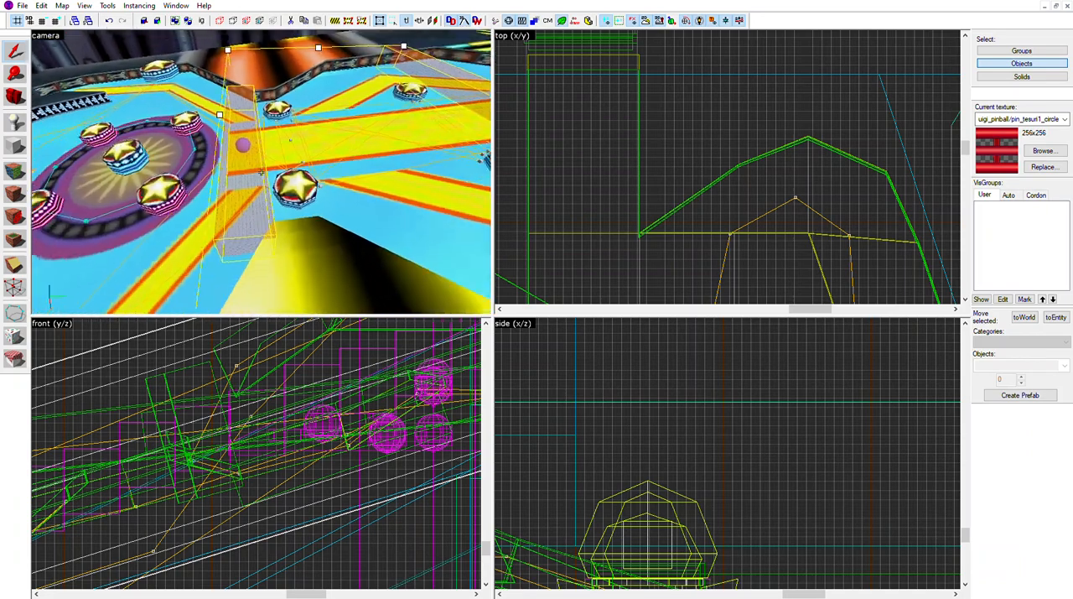
pyautogui.press('Escape')
# Examine the orange flippers and surrounding trigger volumes at the arrow-marked exit of the blue playfield
pyautogui.press('a')
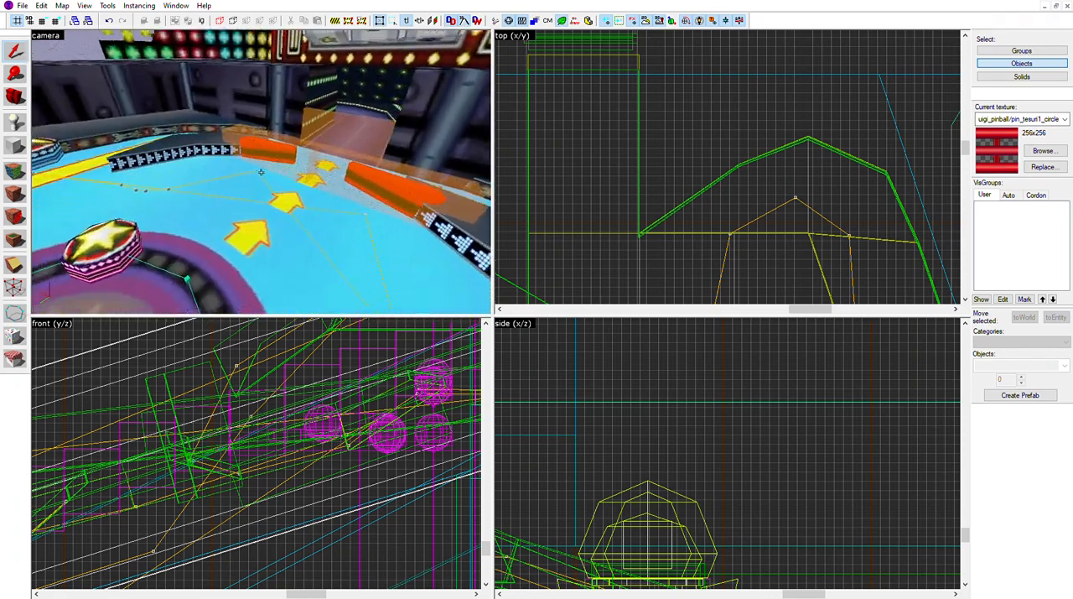
pyautogui.press('w')
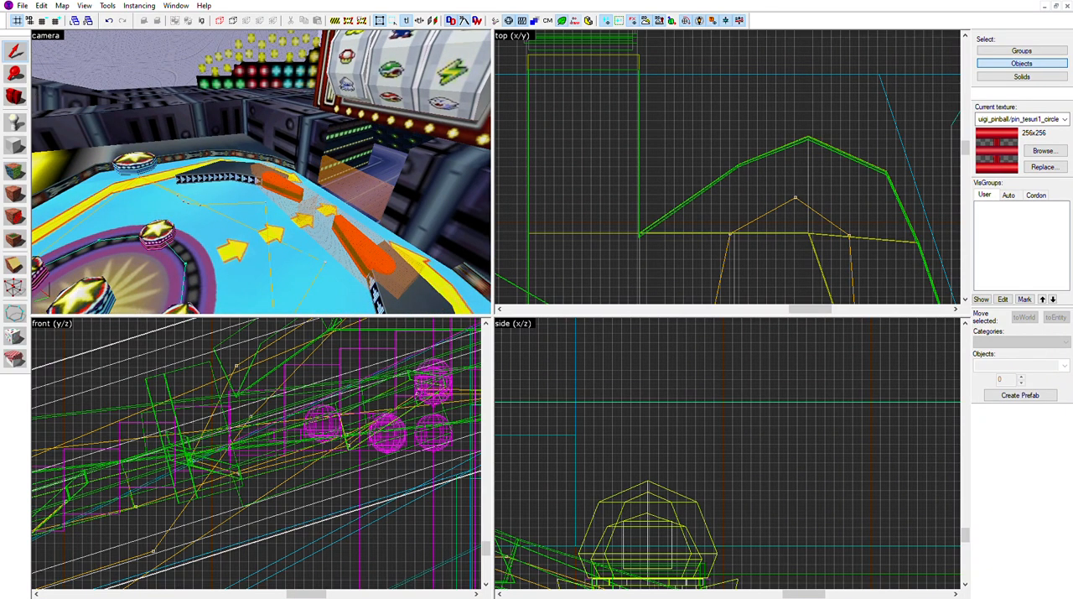
pyautogui.click(576, 20)
pyautogui.press('z')
pyautogui.press('w')
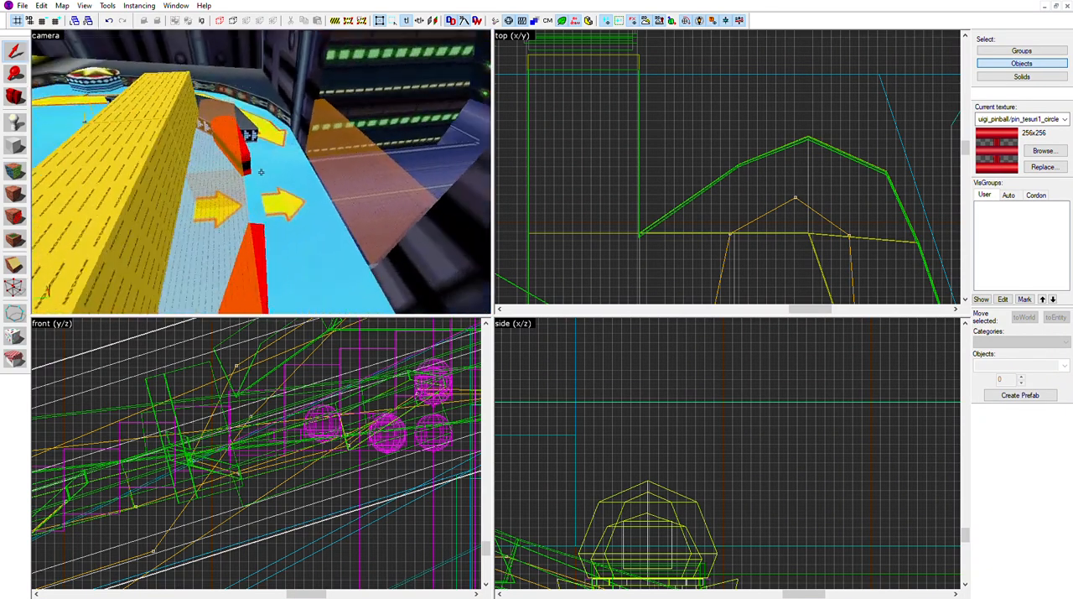
pyautogui.press('w')
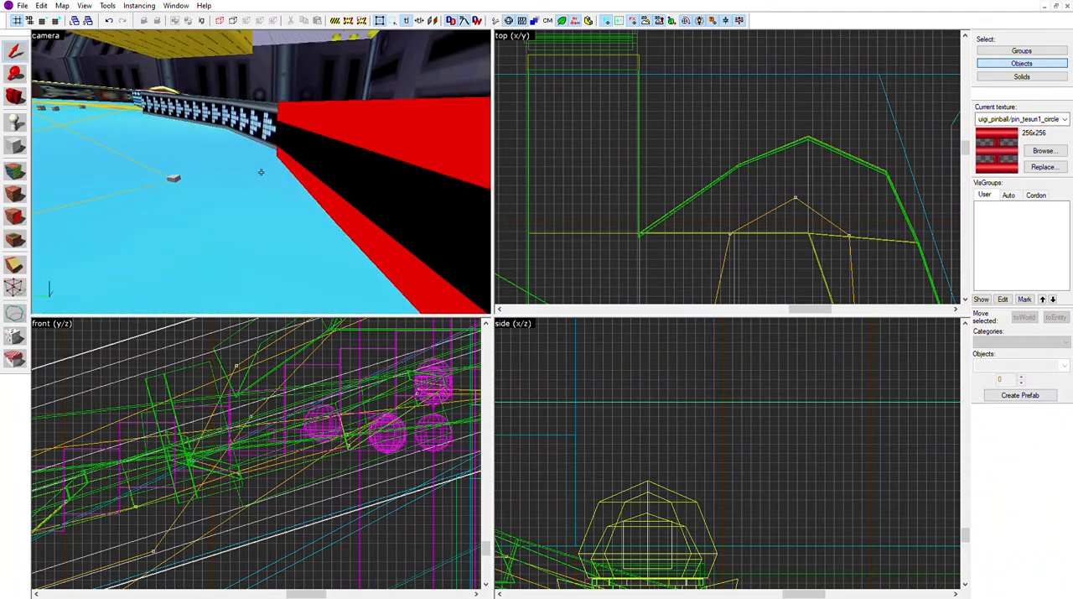
pyautogui.press('s')
pyautogui.press('w')
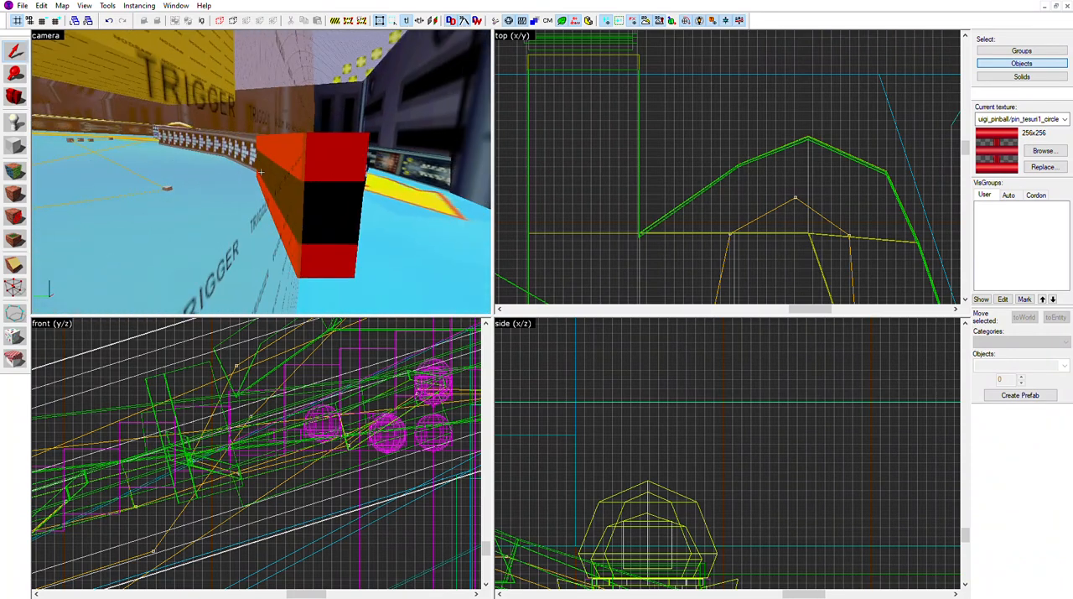
# Select the red flipper beside the trigger volume at the playfield exit, and clear the selection
pyautogui.click(260, 172)
pyautogui.press('z')
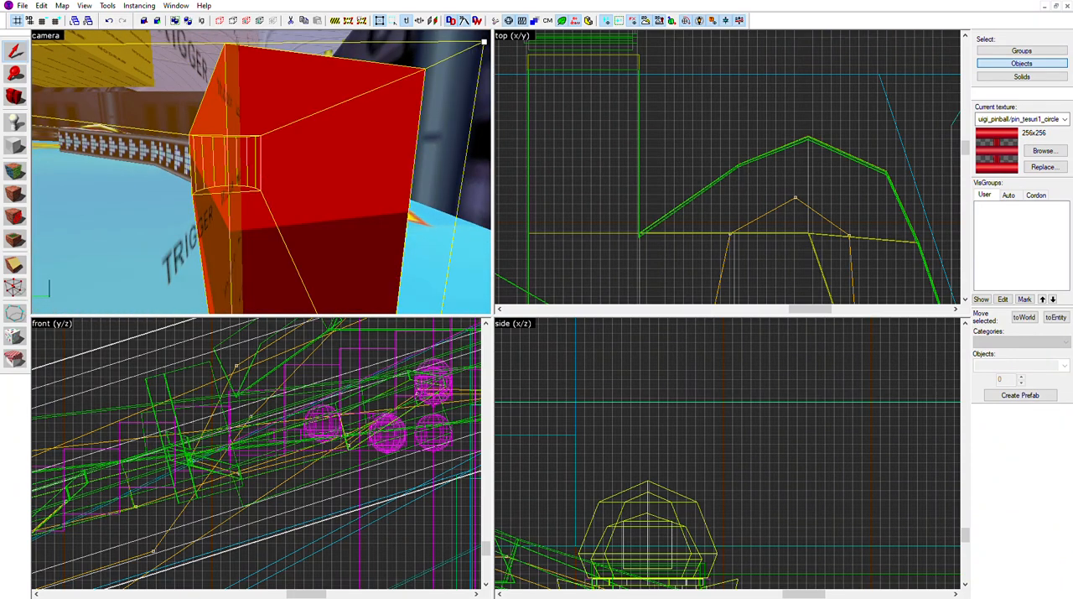
pyautogui.press('Escape')
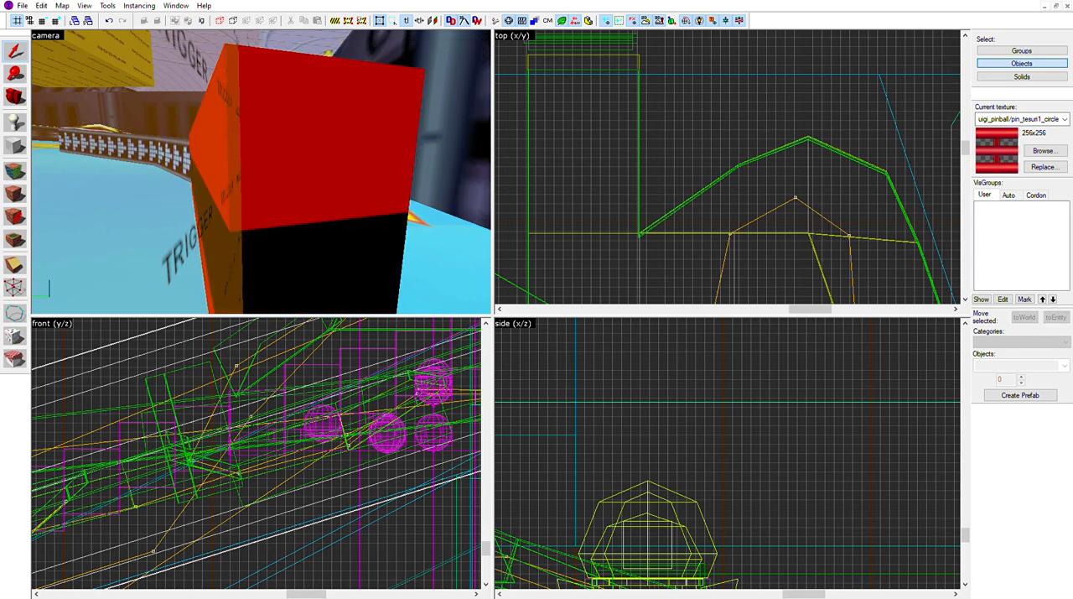
pyautogui.press('a')
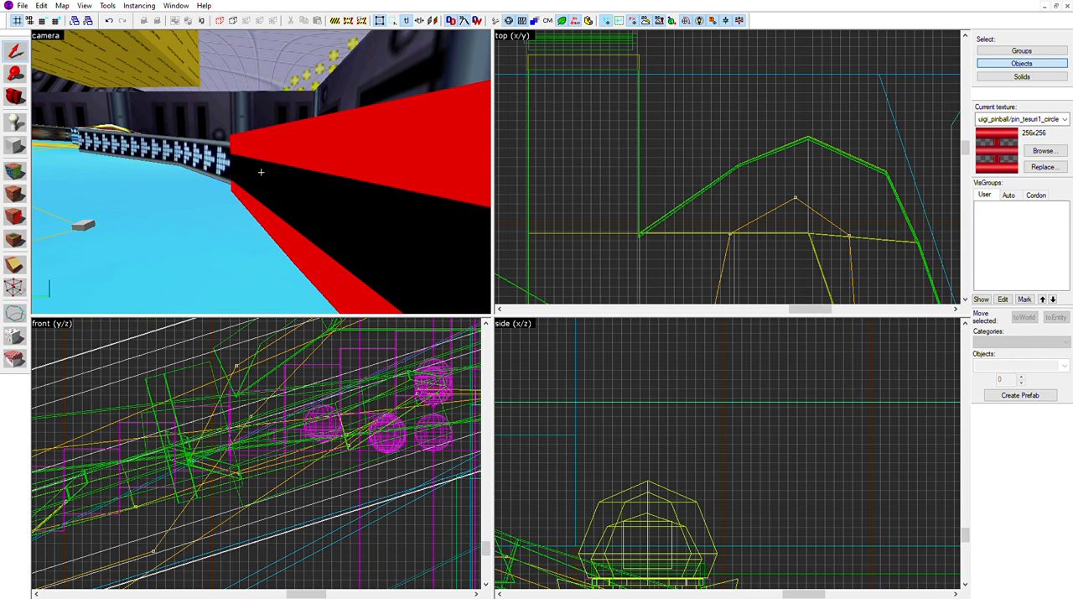
# Select the NODRAW block spanning the exit beside the red flippers, and clear the selection
pyautogui.press('s')
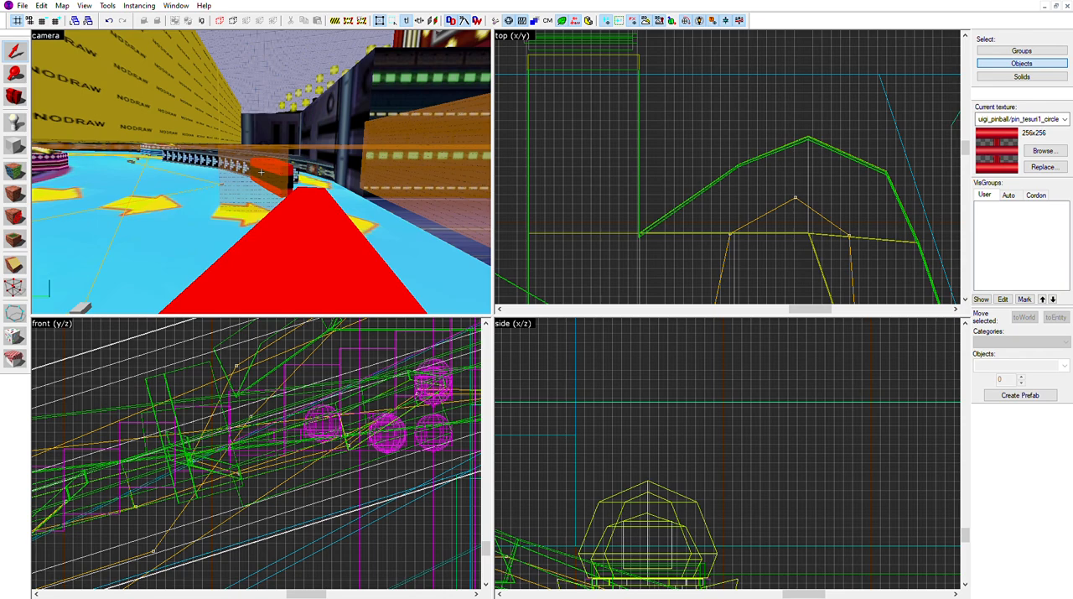
pyautogui.press('w')
pyautogui.press('s')
pyautogui.press('w')
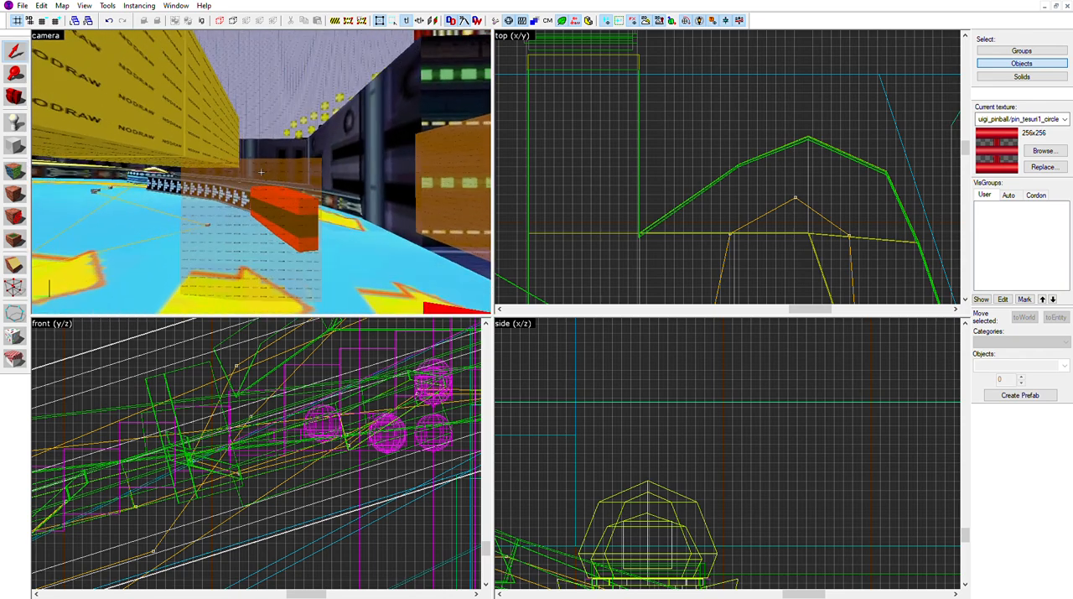
pyautogui.press('s')
pyautogui.press('w')
pyautogui.click(261, 172)
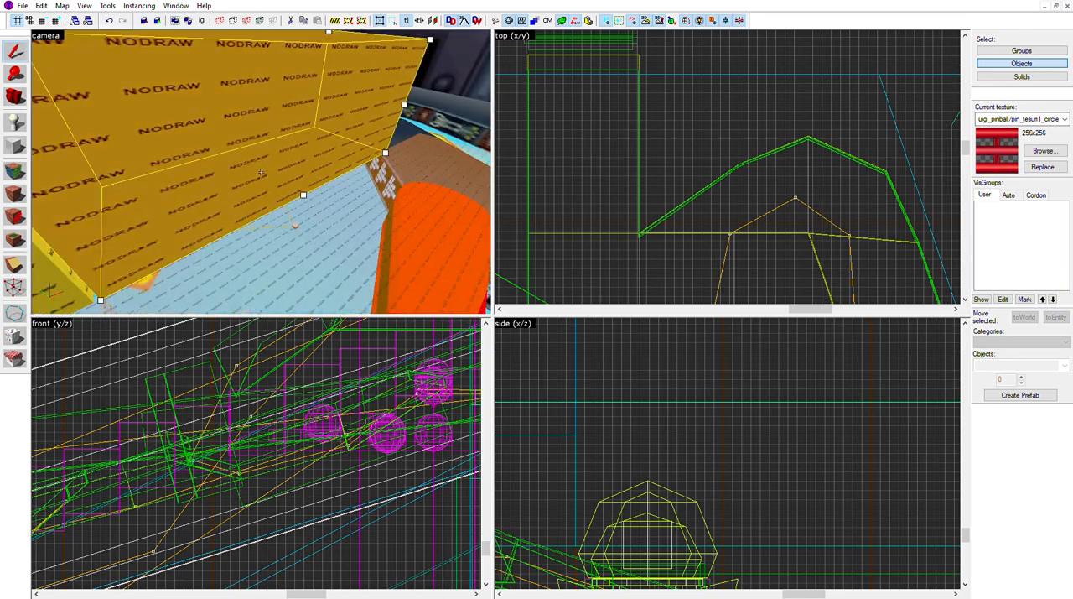
pyautogui.press('s')
pyautogui.press('w')
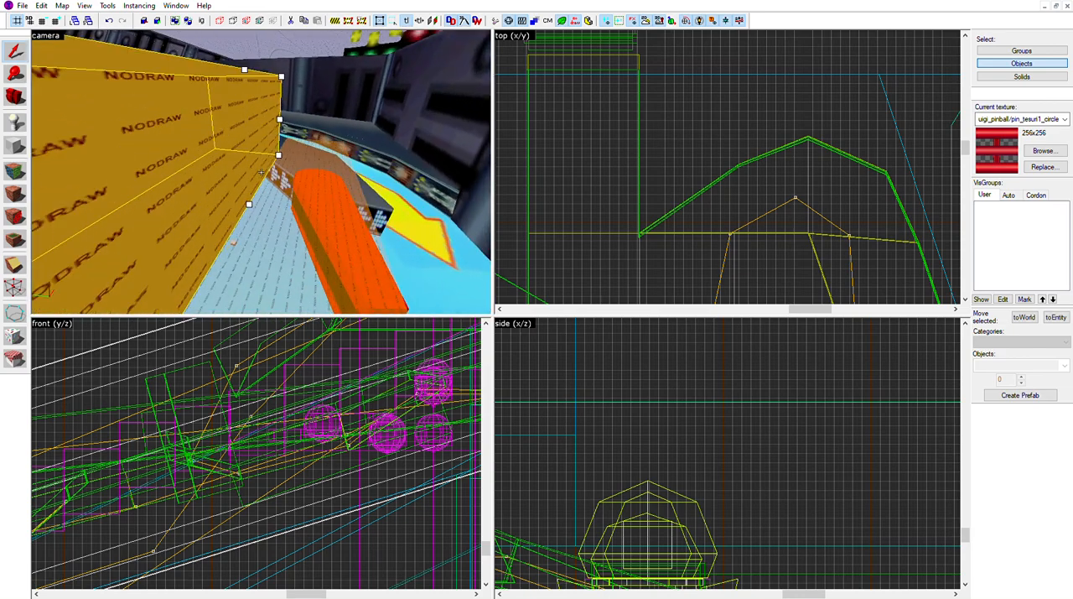
pyautogui.press('s')
pyautogui.press('Delete')
pyautogui.press('w')
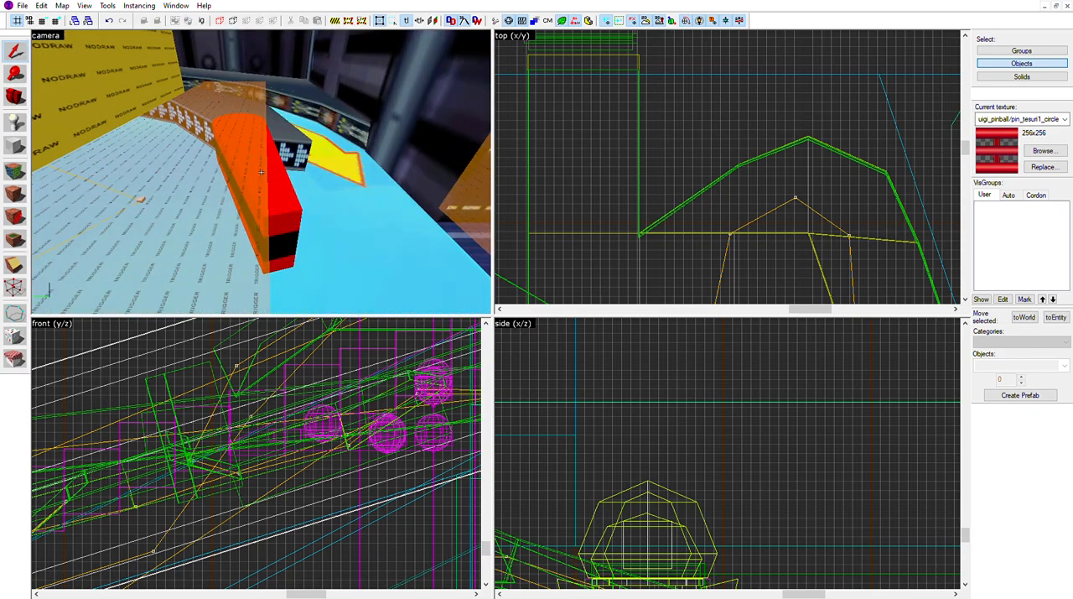
pyautogui.press('s')
pyautogui.press('s')
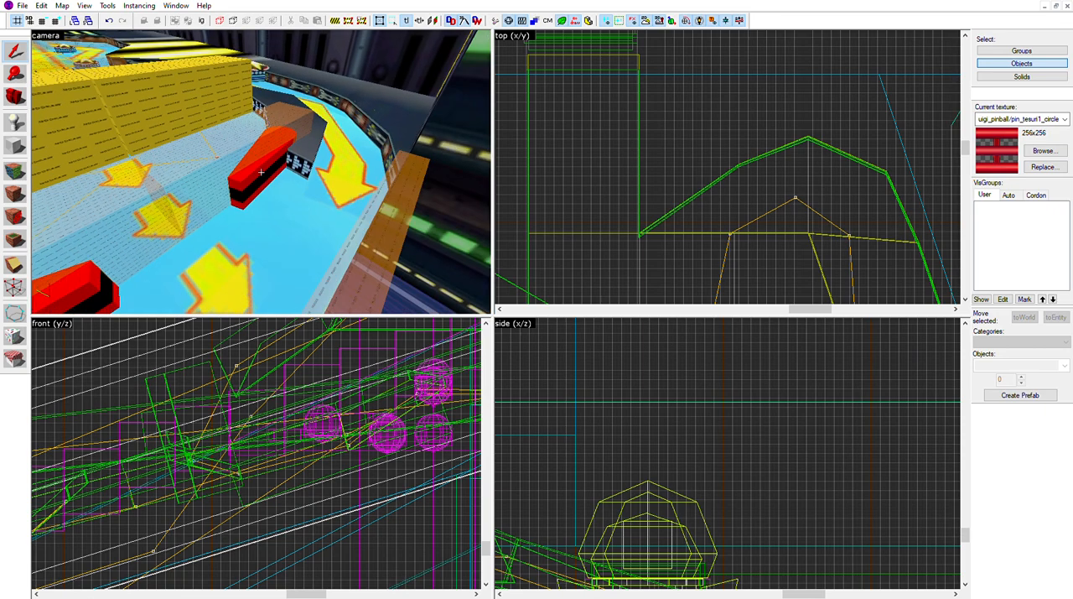
# Select the red flipper and the neighbouring NODRAW block alternately to compare them, and clear the selection
pyautogui.click(261, 172)
pyautogui.press('w')
pyautogui.click(261, 172)
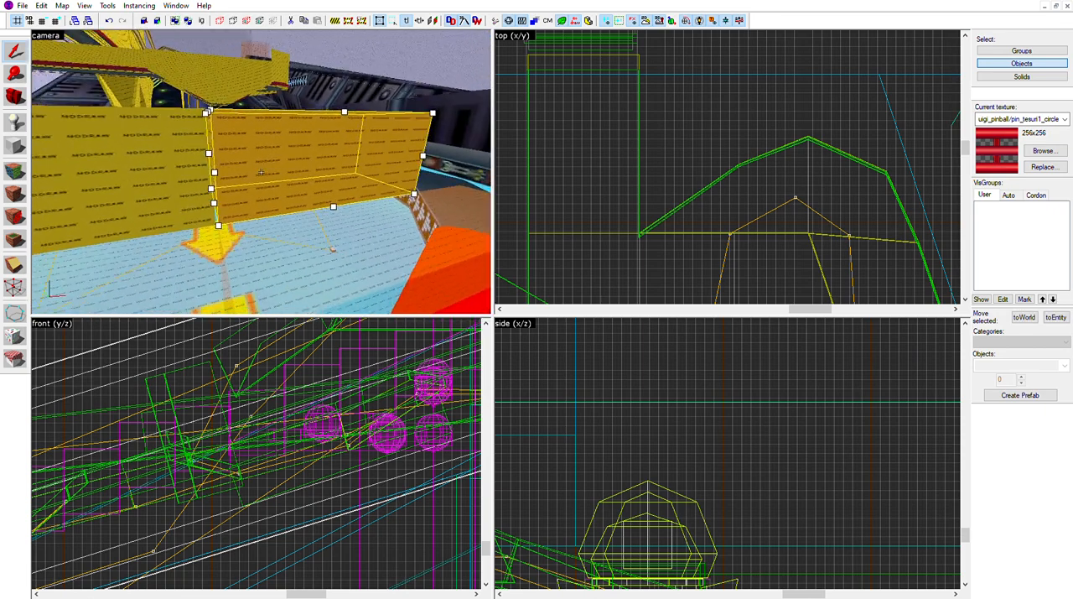
pyautogui.click(261, 172)
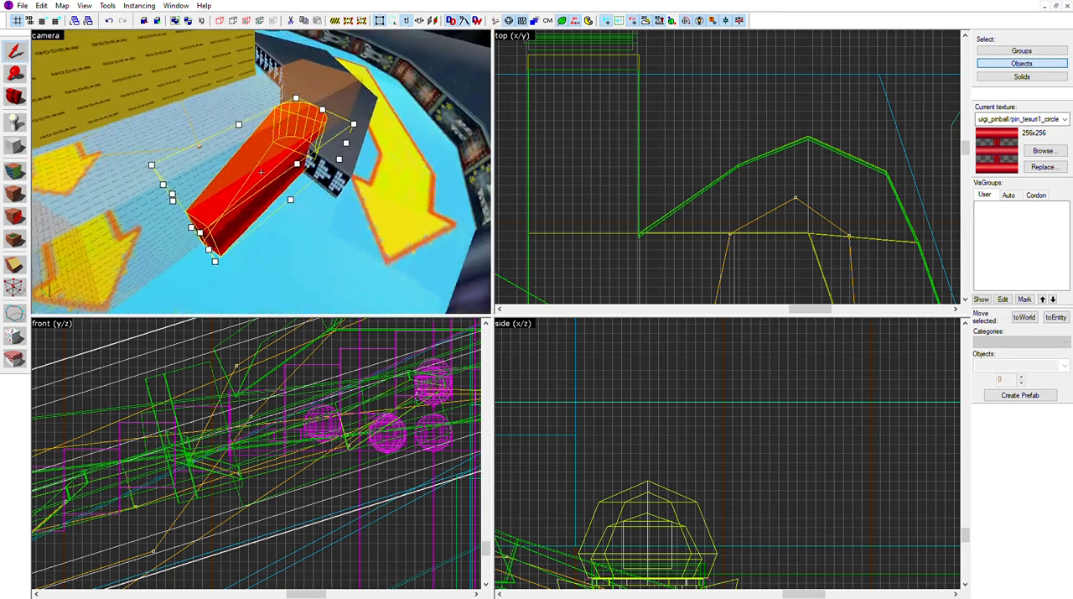
pyautogui.press('s')
pyautogui.click(261, 172)
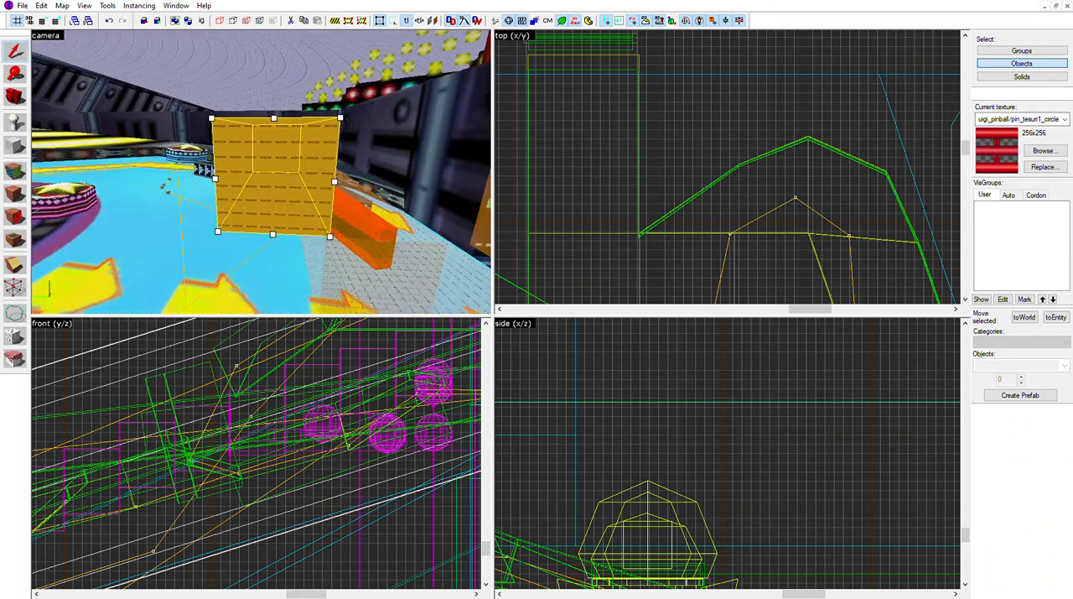
pyautogui.press('w')
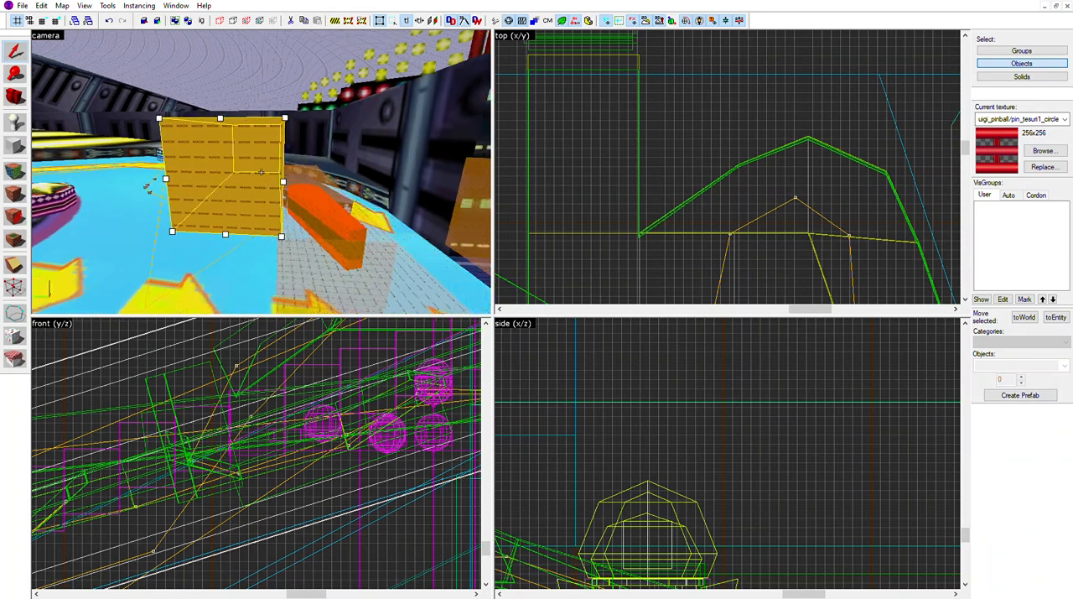
pyautogui.click(261, 172)
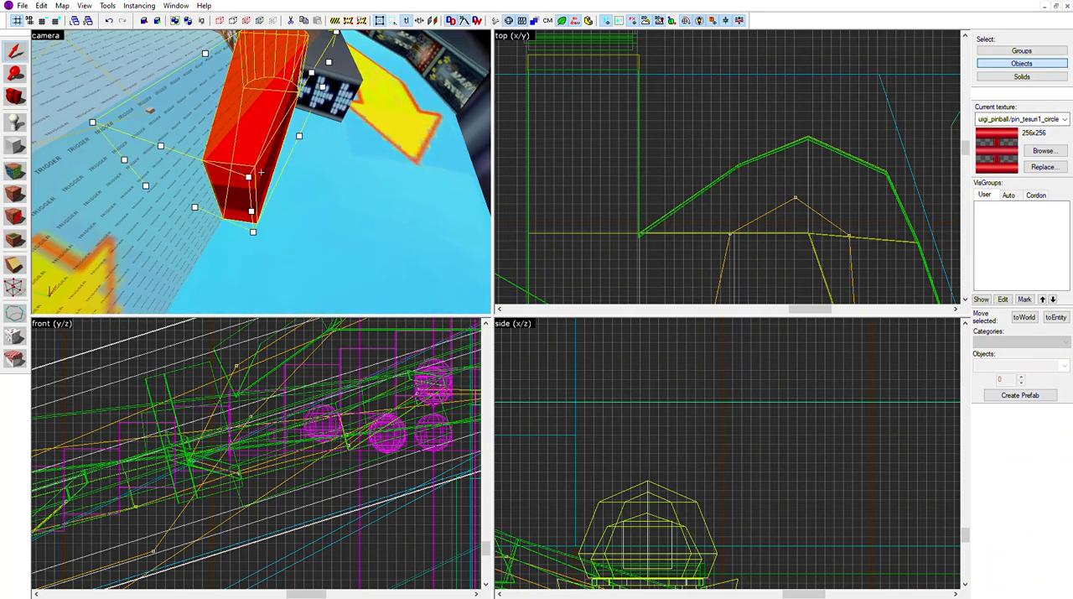
pyautogui.press('w')
pyautogui.press('s')
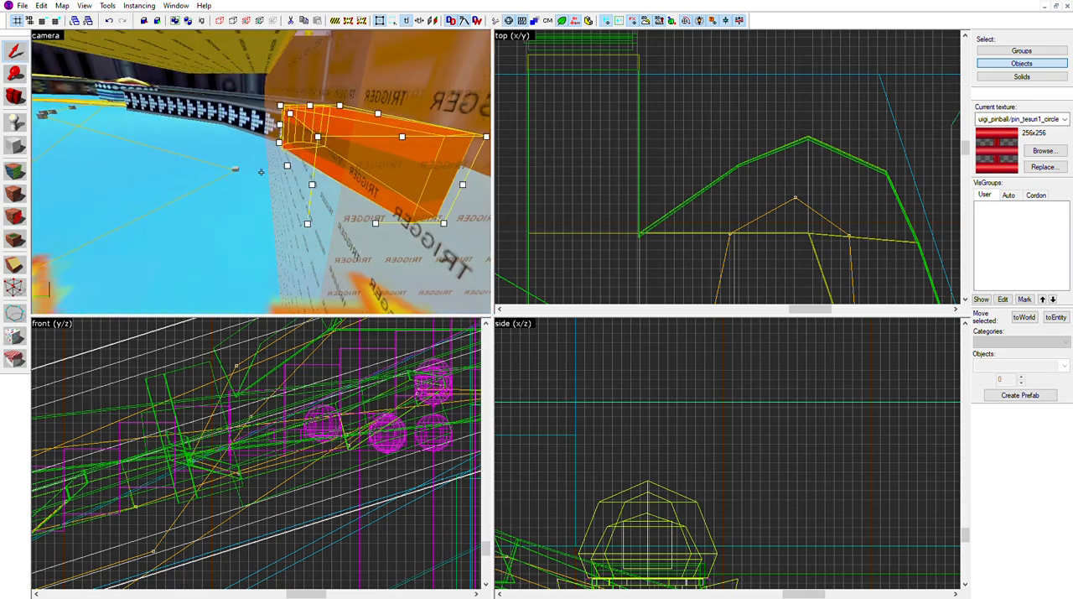
pyautogui.press('Escape')
# Examine the star bumpers and their linked path nodes around the purple ring on the blue playfield
pyautogui.press('w')
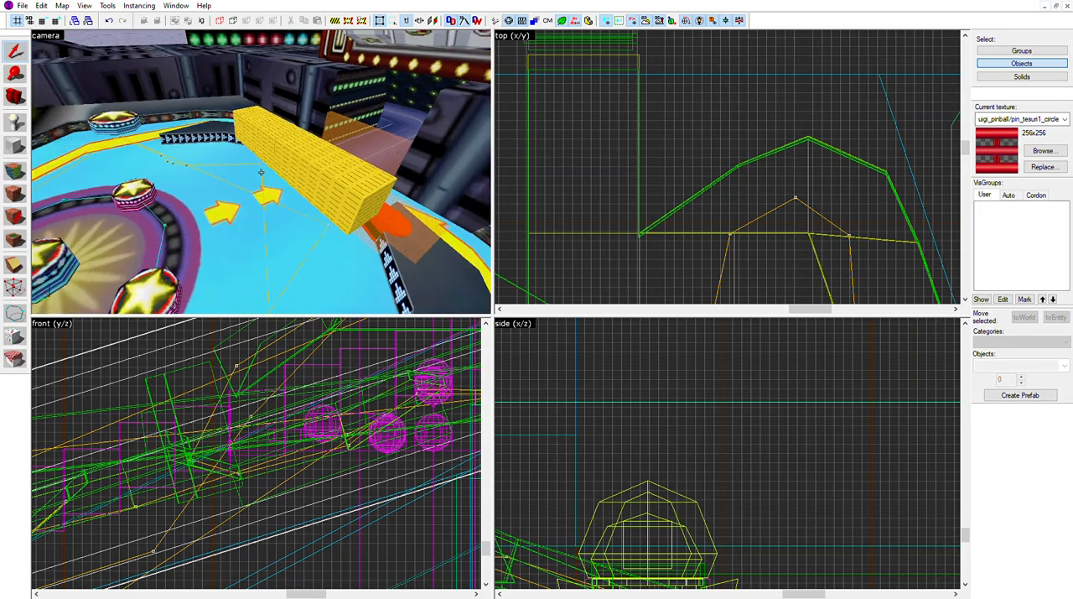
pyautogui.press('s')
pyautogui.press('w')
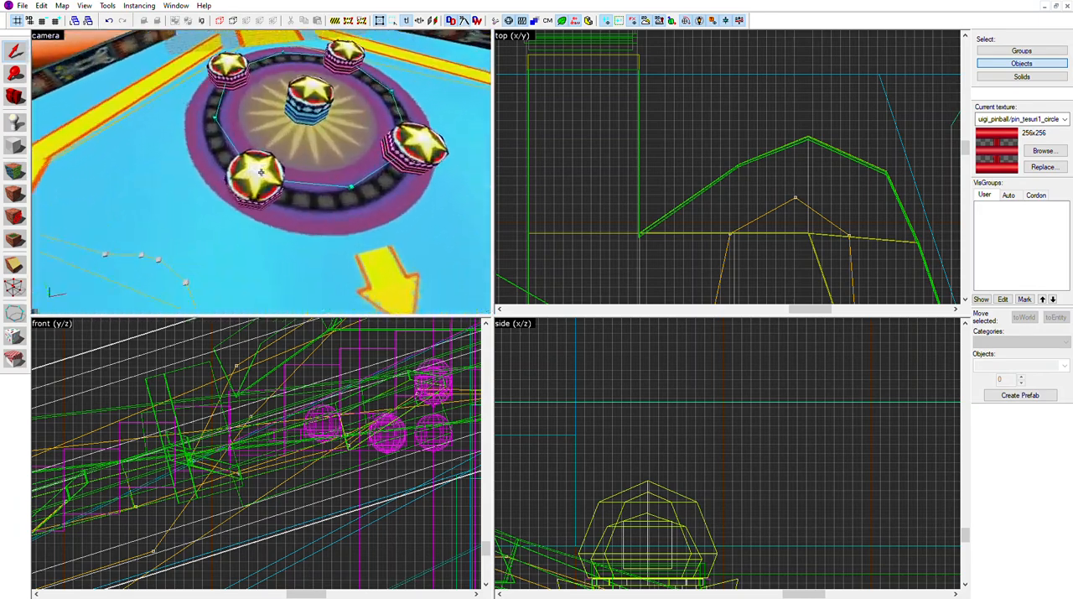
pyautogui.press('d')
pyautogui.press('Escape')
pyautogui.press('s')
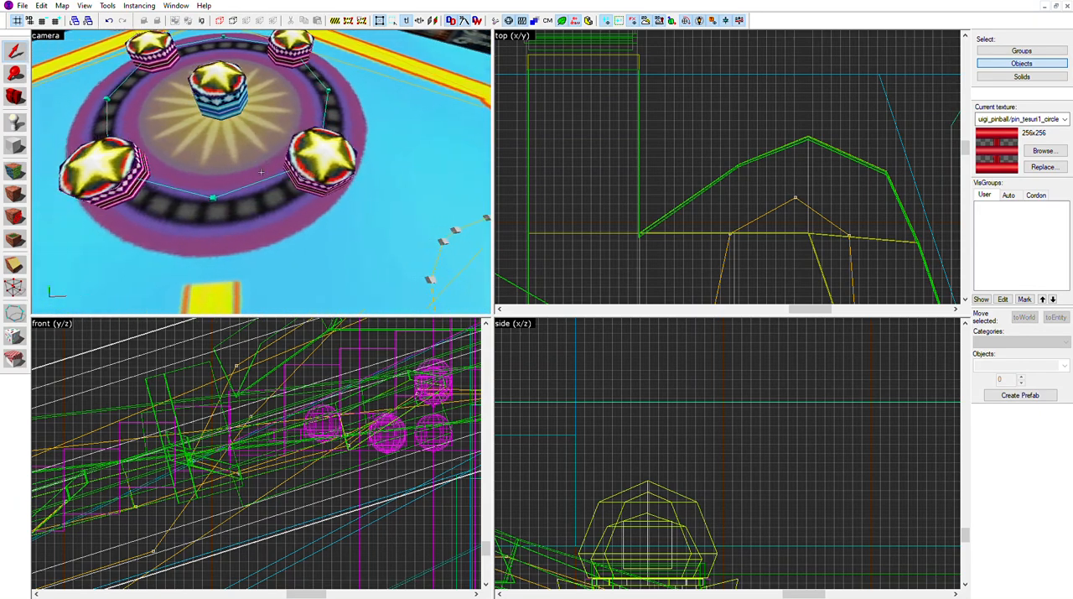
pyautogui.press('w')
pyautogui.press('w')
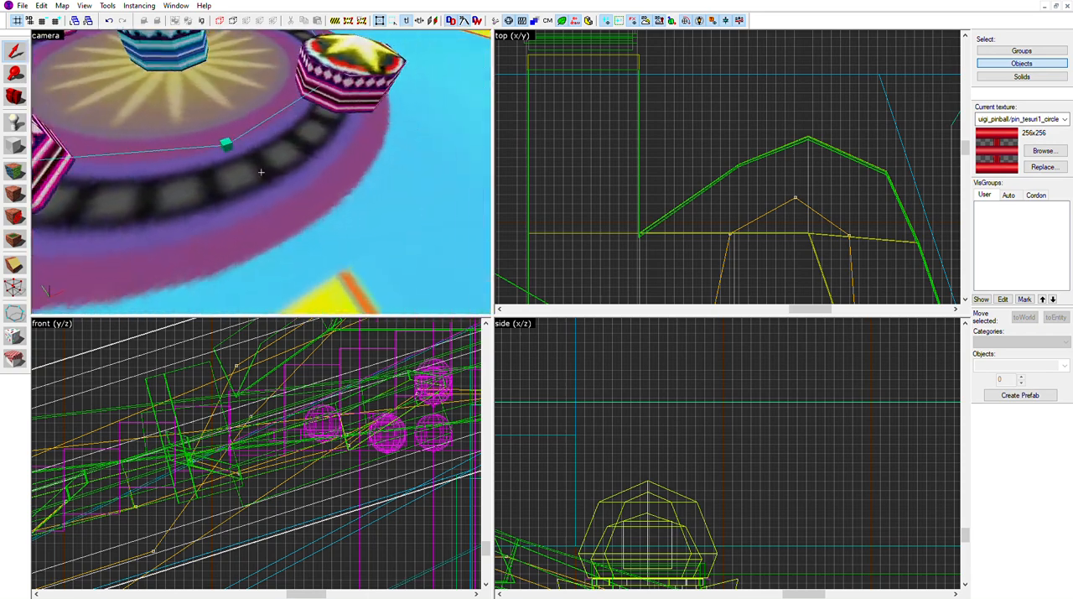
pyautogui.press('s')
pyautogui.press('s')
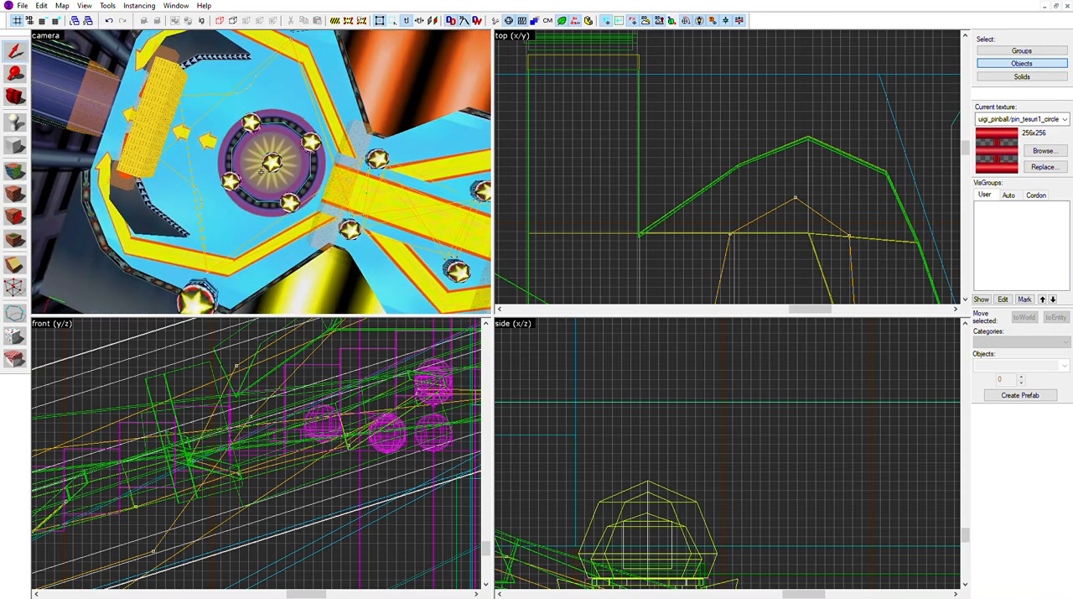
pyautogui.press('w')
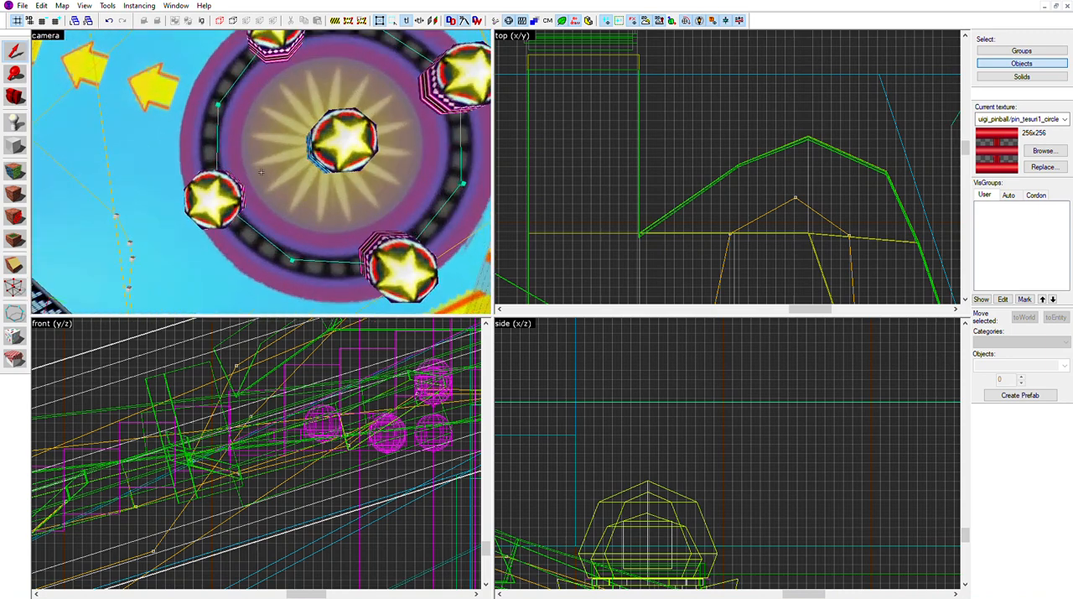
pyautogui.press('s')
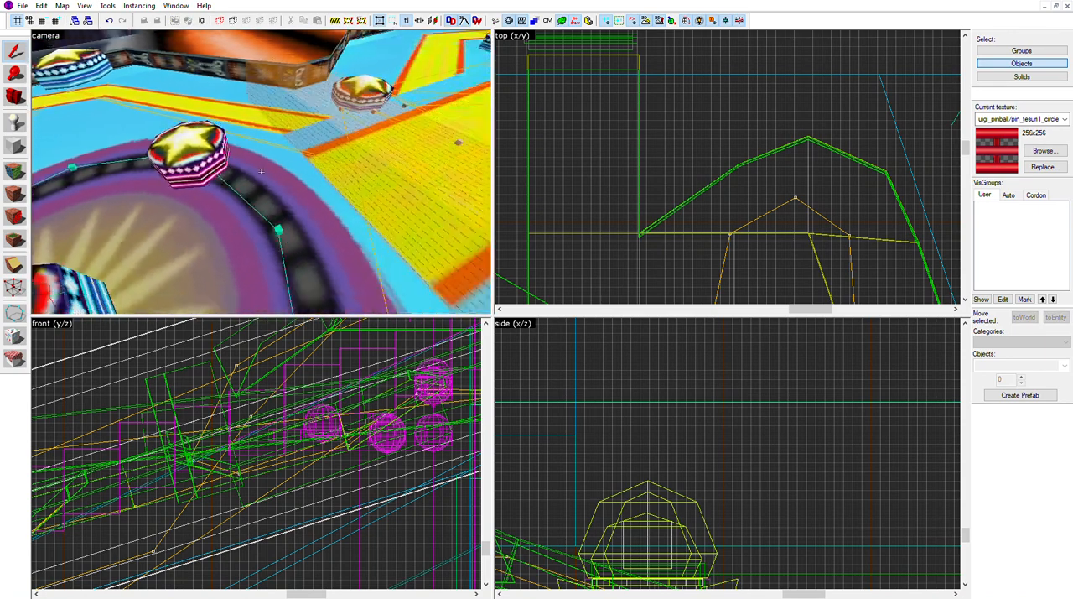
pyautogui.press('a')
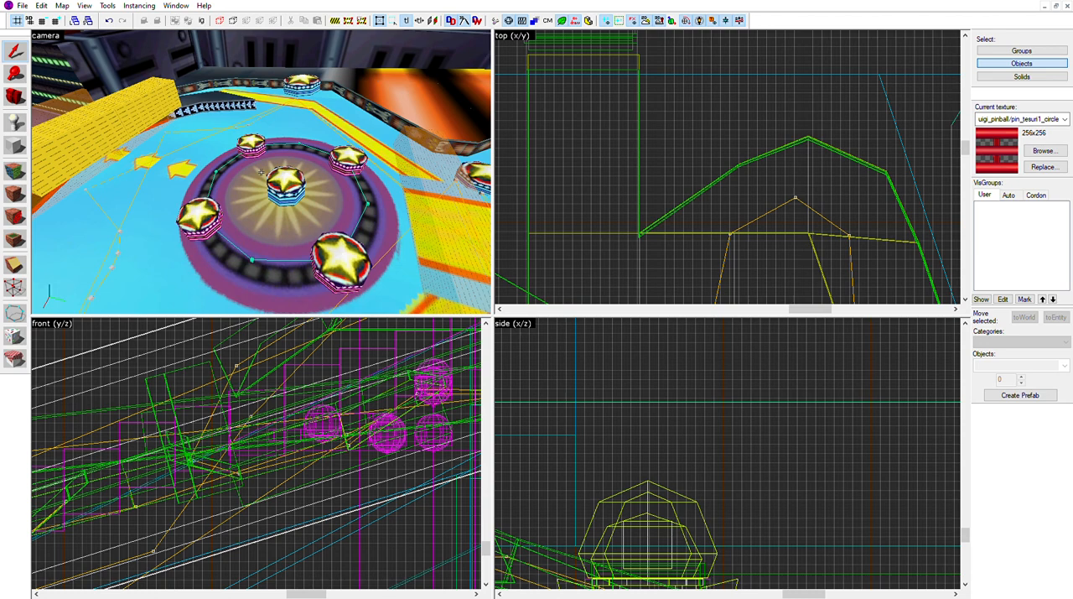
pyautogui.press('a')
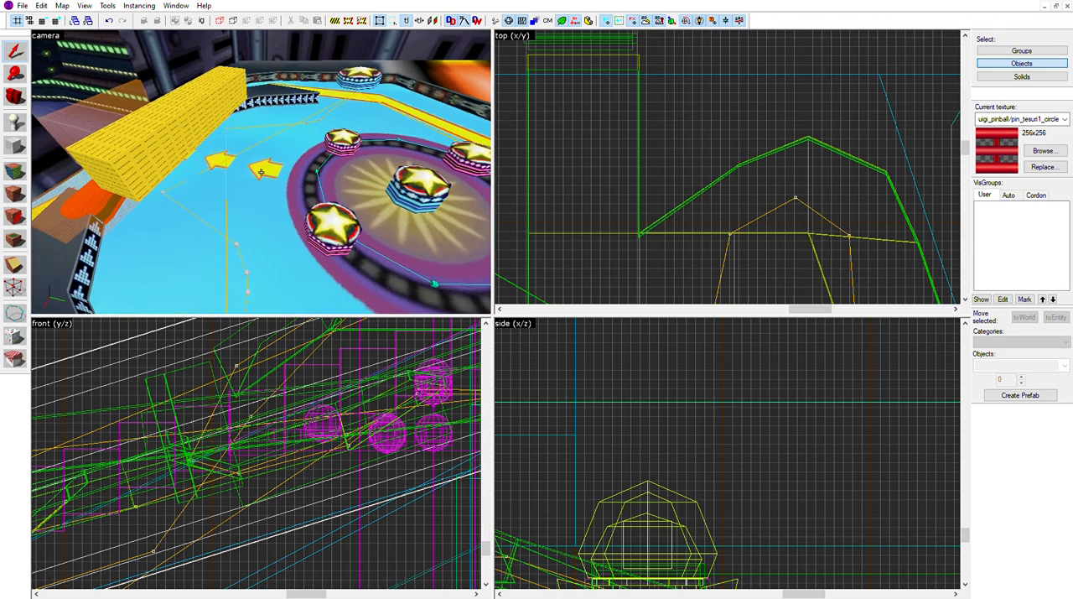
pyautogui.press('d')
pyautogui.press('d')
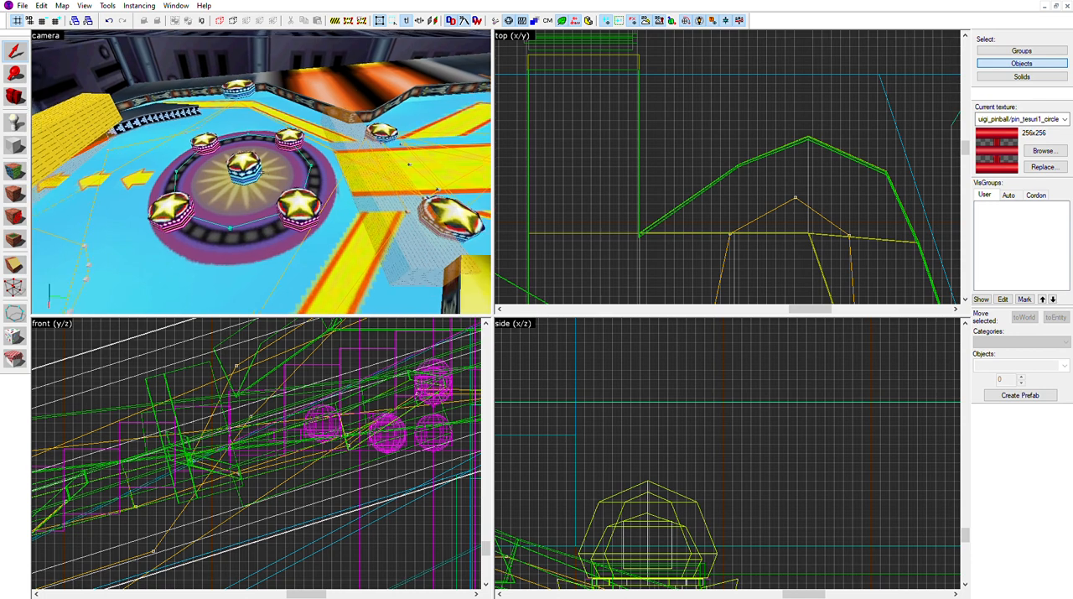
# Examine the tunnel beyond the playfield exit and the slot machine panel held by the Waluigi statue
pyautogui.press('s')
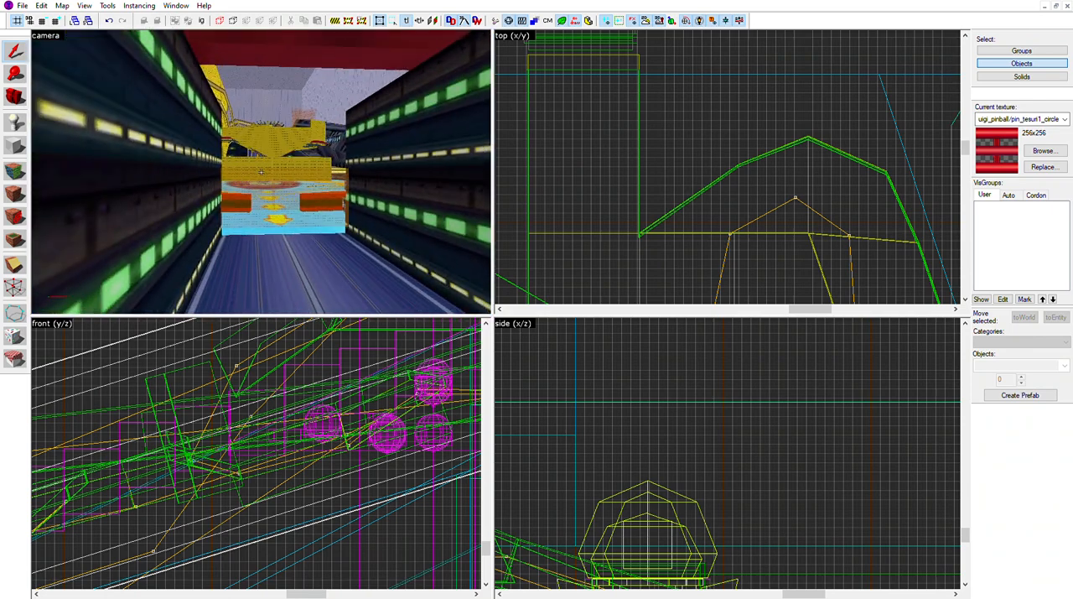
pyautogui.press('w')
pyautogui.press('Escape')
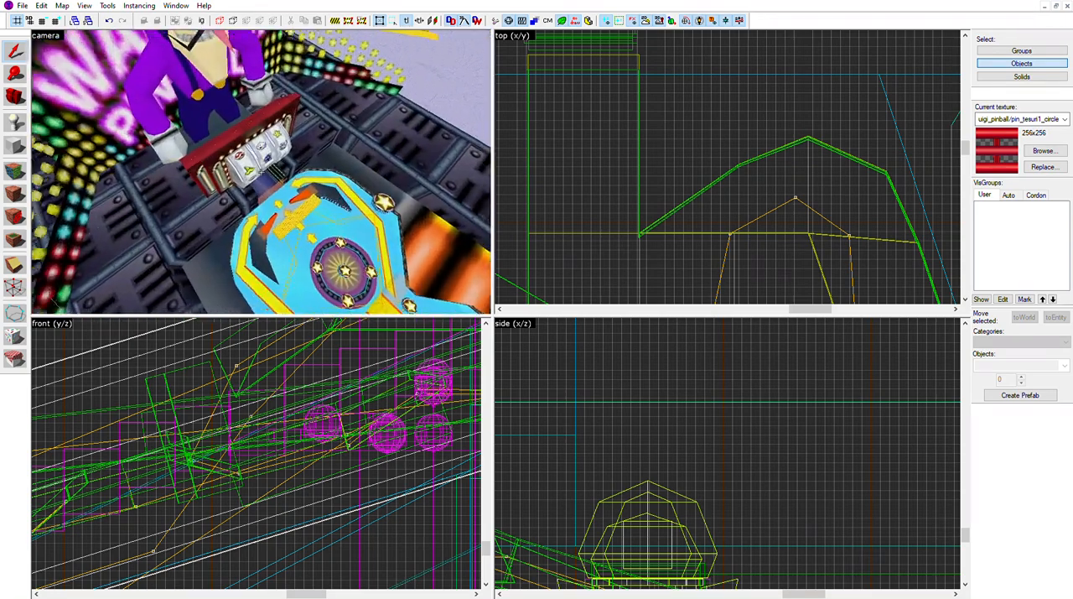
pyautogui.press('w')
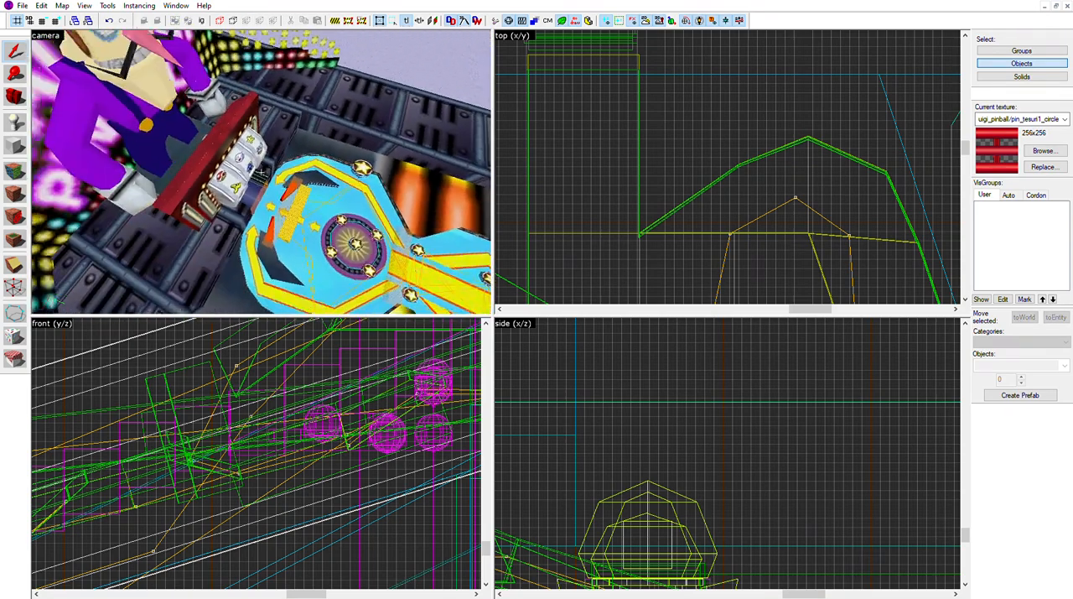
pyautogui.press('w')
pyautogui.press('Escape')
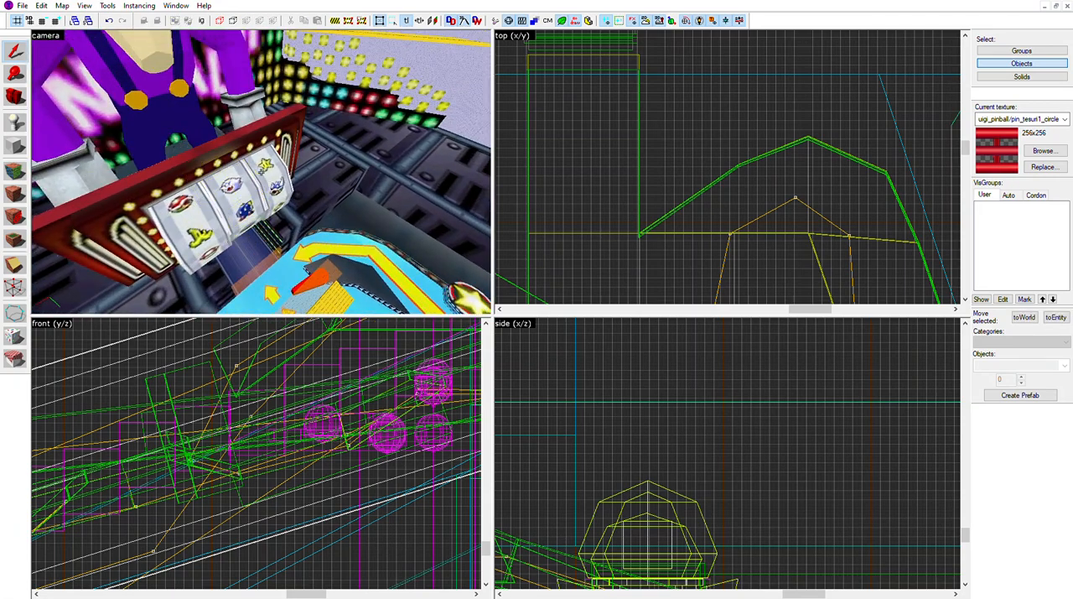